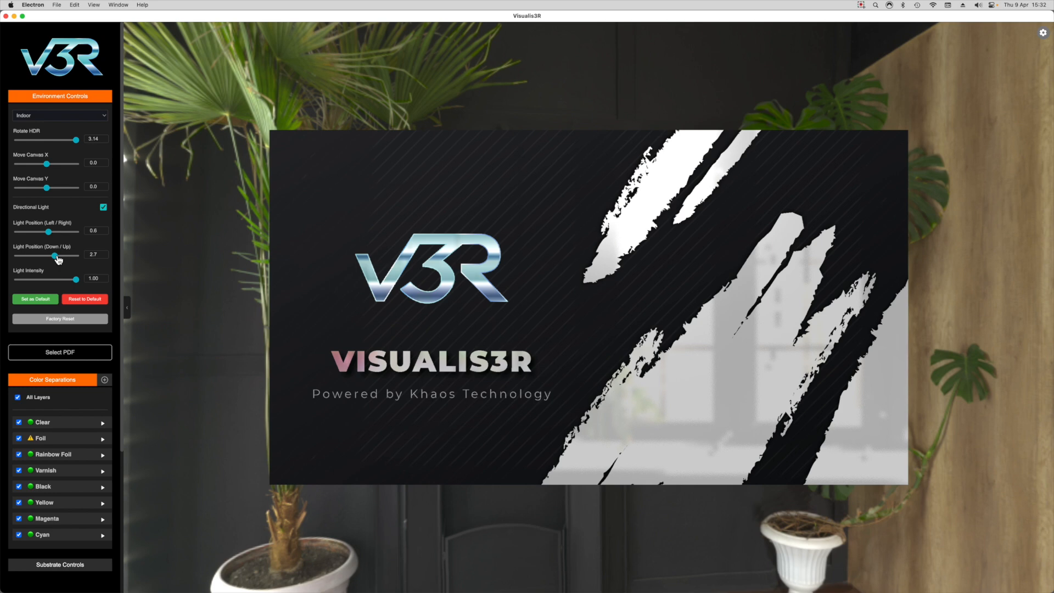
# Step: Change the environment to Light Gray Background
pyautogui.click(50, 121)
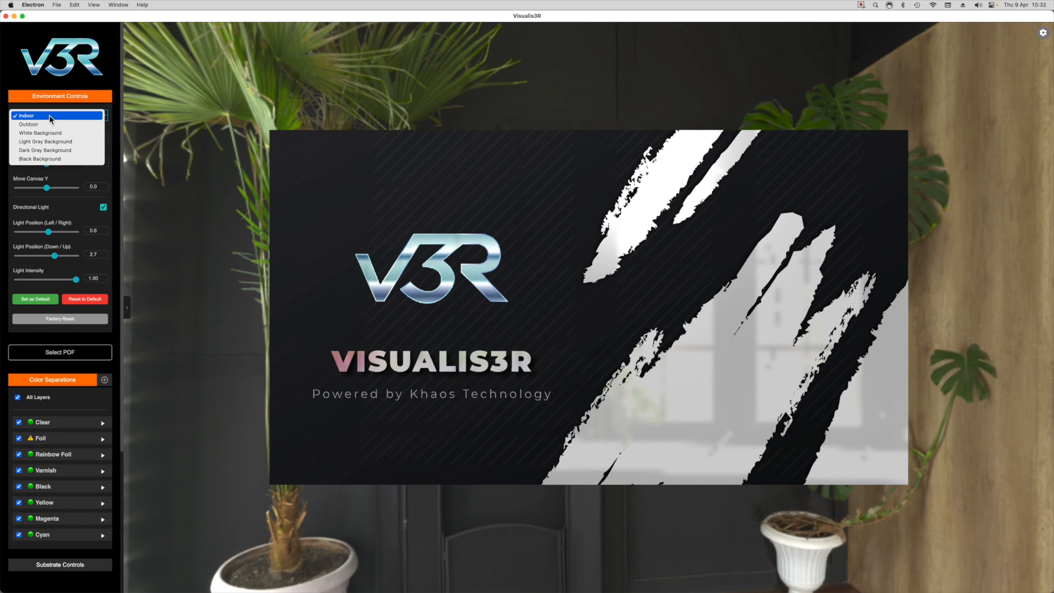
pyautogui.click(86, 142)
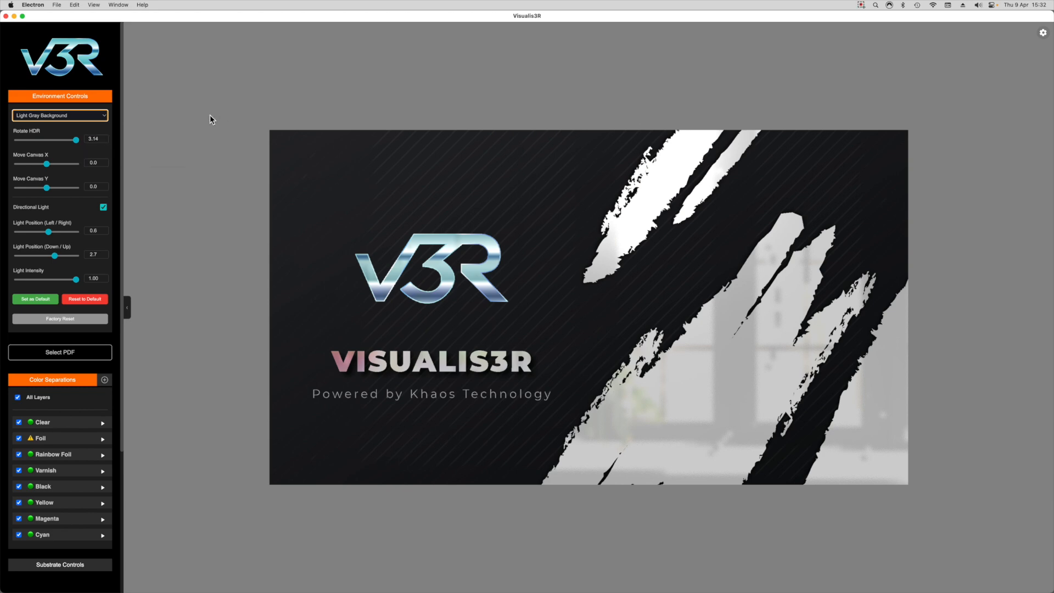
pyautogui.click(79, 142)
# Step: Set the directional light to -3.6 left/right, 0.6 down/up and 0.85 intensity, and save the environment as default
pyautogui.click(38, 233)
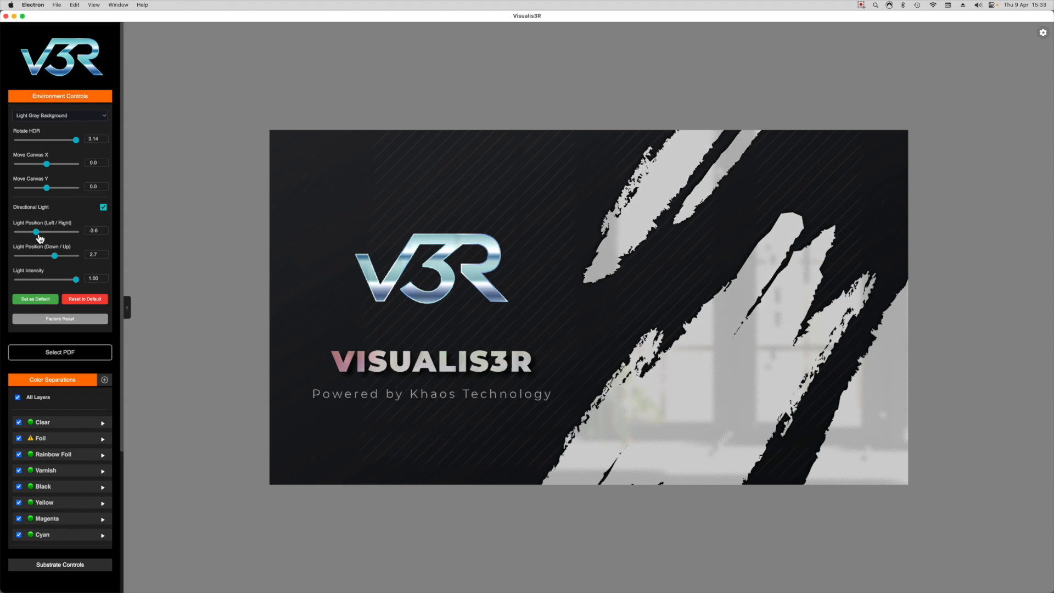
pyautogui.click(50, 256)
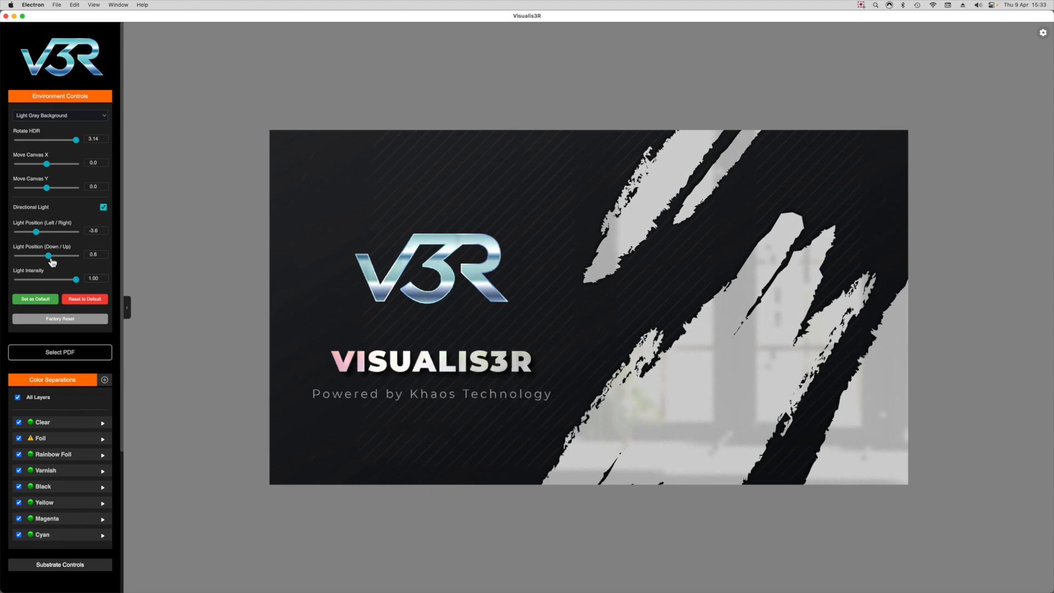
pyautogui.click(70, 281)
pyautogui.moveTo(69, 282); pyautogui.dragTo(69, 281)
pyautogui.click(36, 301)
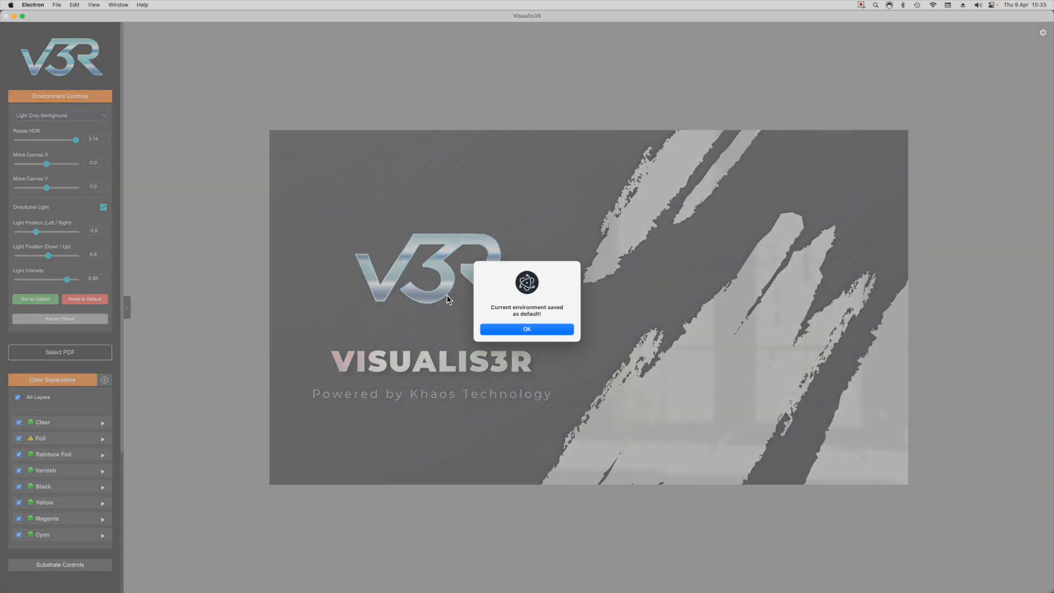
pyautogui.click(556, 330)
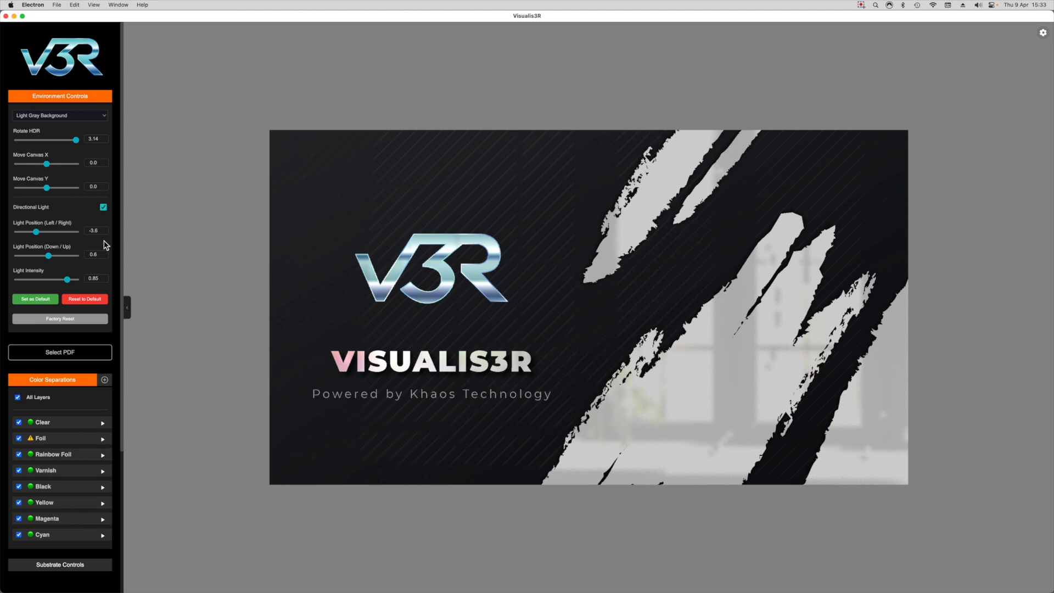
# Step: Switch to Dark Gray Background with HDR rotation 1.80, light position 6.8 left/right and 6.2 down/up, and light intensity 0.22
pyautogui.click(88, 116)
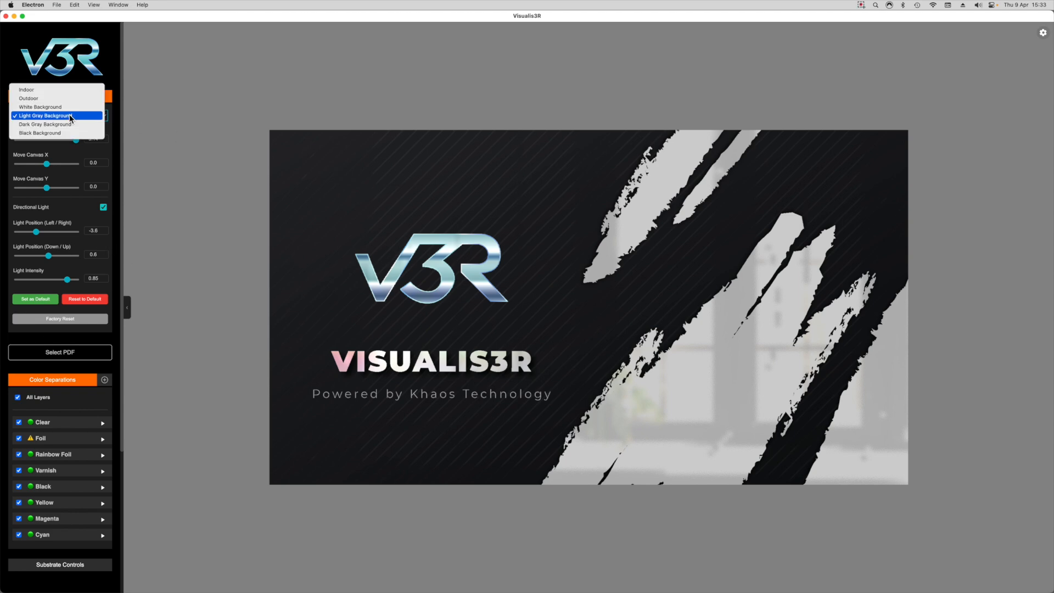
pyautogui.click(70, 125)
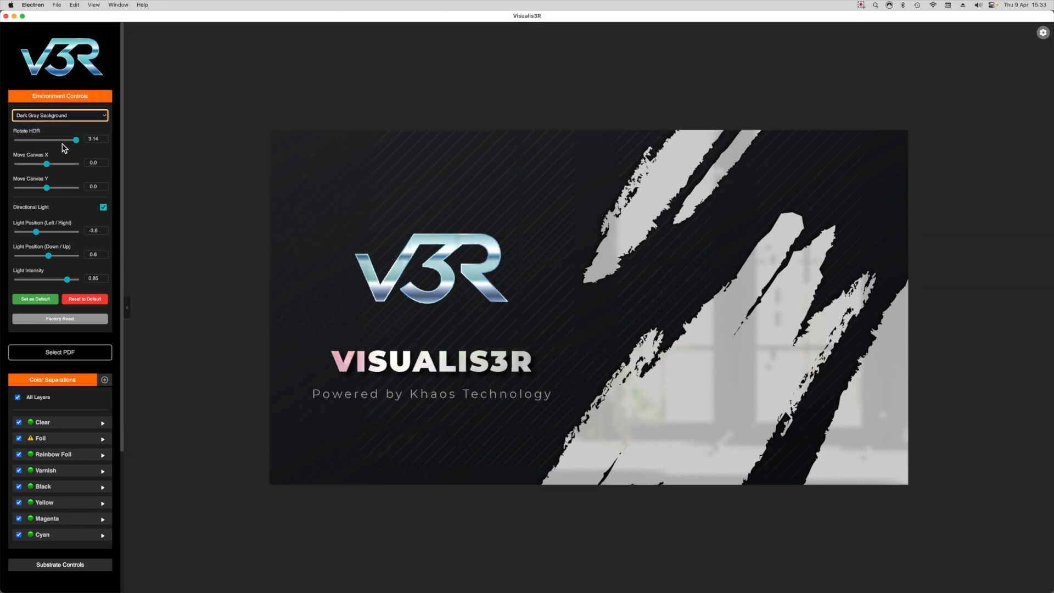
pyautogui.click(64, 140)
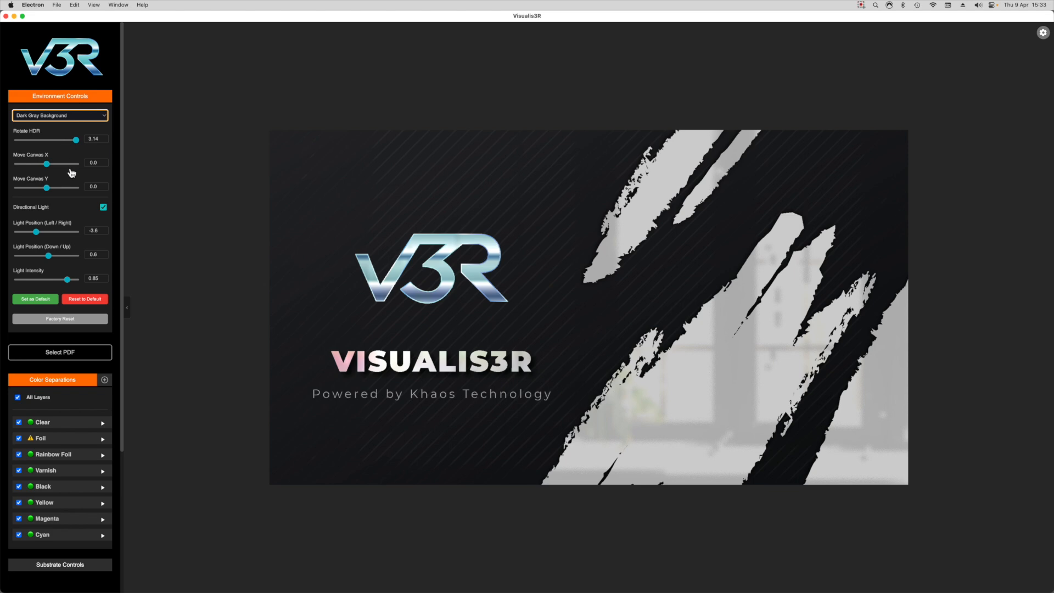
pyautogui.click(66, 232)
pyautogui.click(65, 256)
pyautogui.click(31, 280)
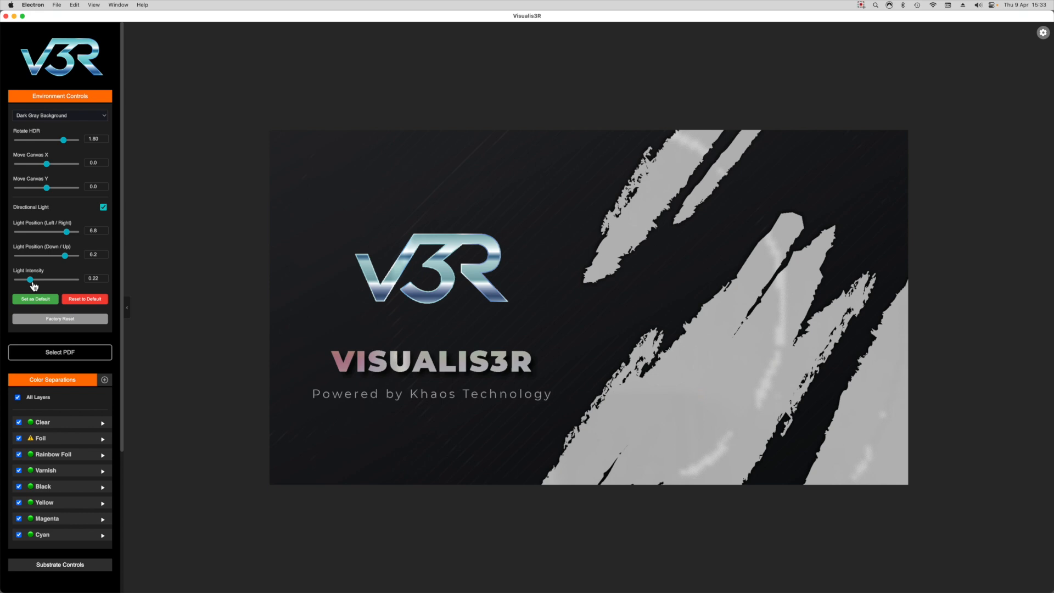
# Step: Reset the environment to the saved default and restore its factory settings
pyautogui.click(99, 301)
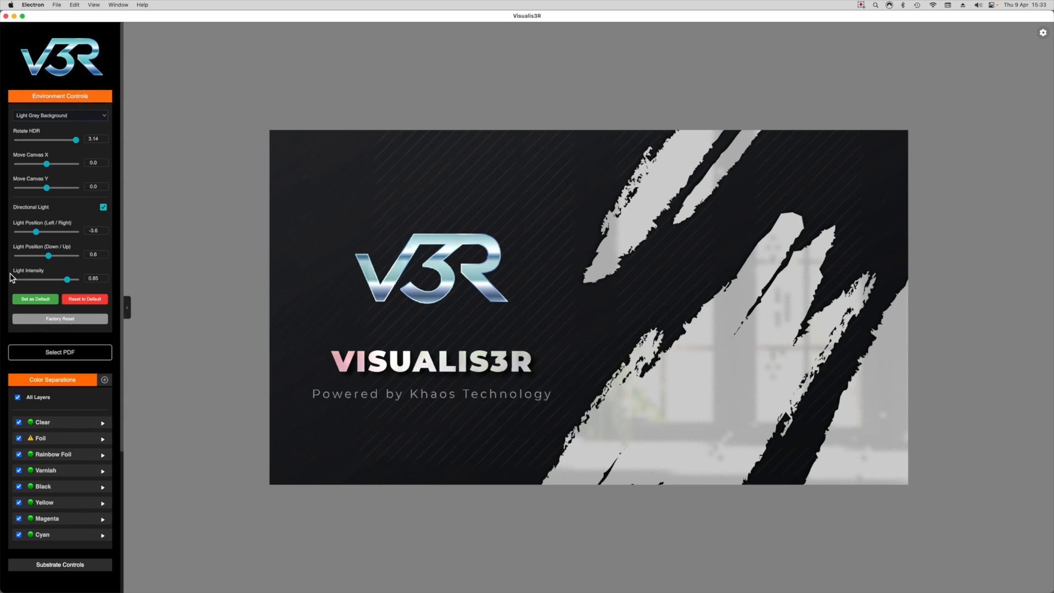
pyautogui.click(68, 320)
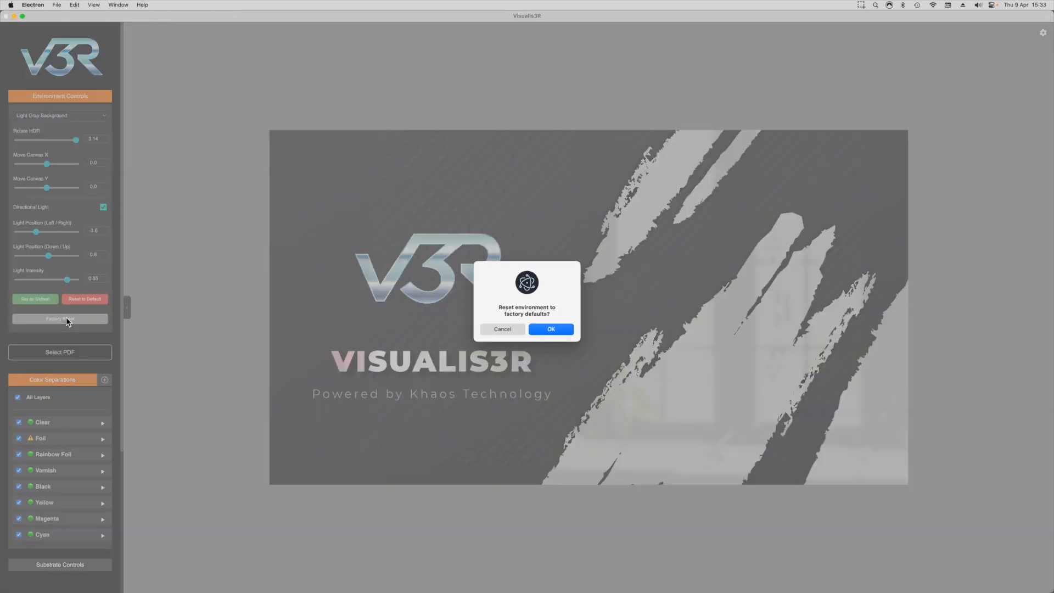
pyautogui.click(565, 331)
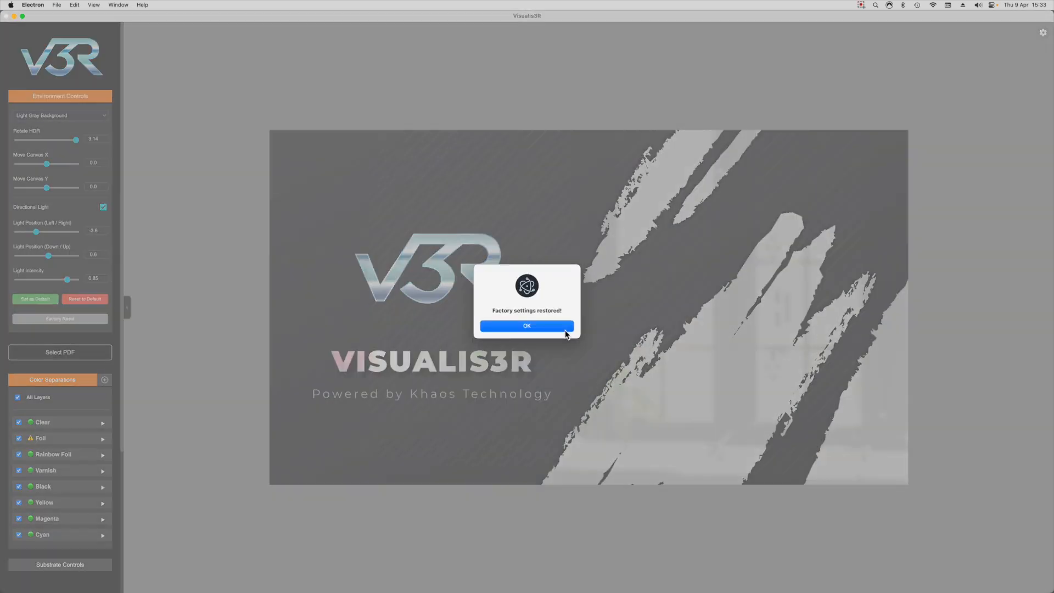
pyautogui.click(565, 330)
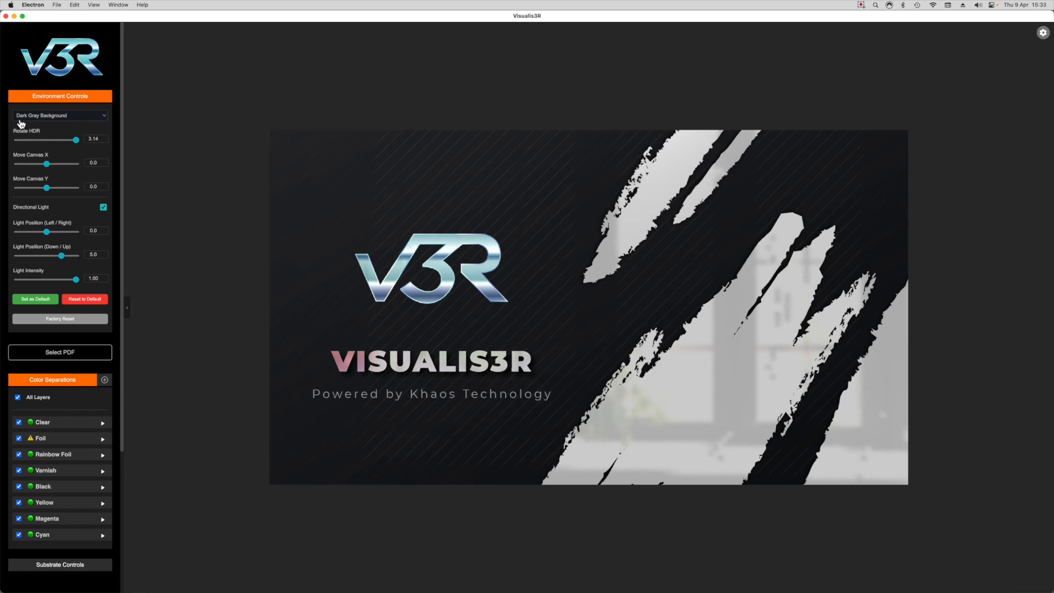
# Step: Collapse the environment settings, open the Foil separation, try Bronze and set the foil colour to Gold
pyautogui.click(58, 98)
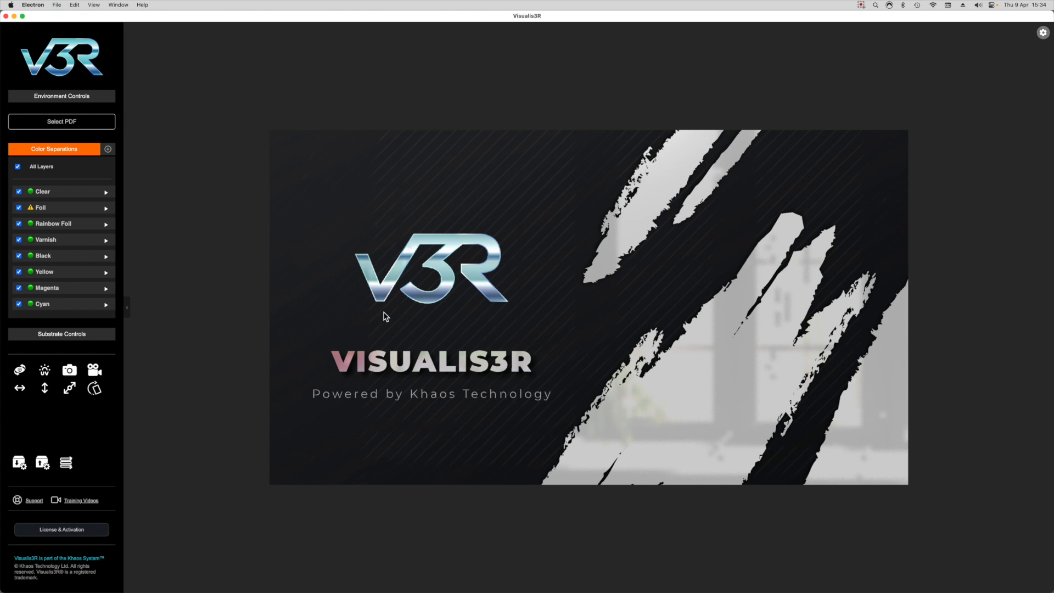
pyautogui.click(80, 211)
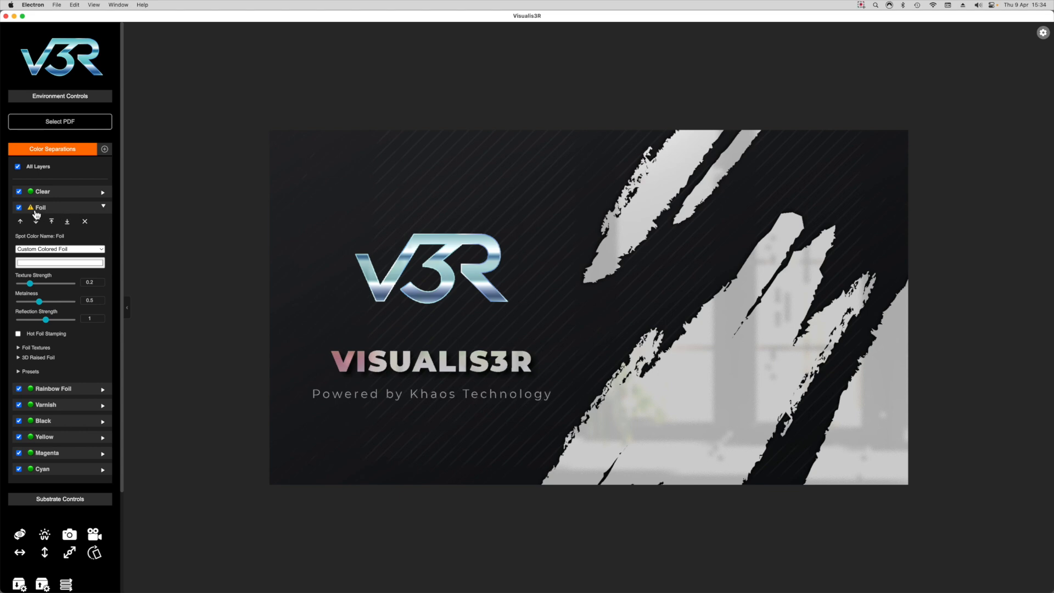
pyautogui.moveTo(36, 214)
pyautogui.click(65, 249)
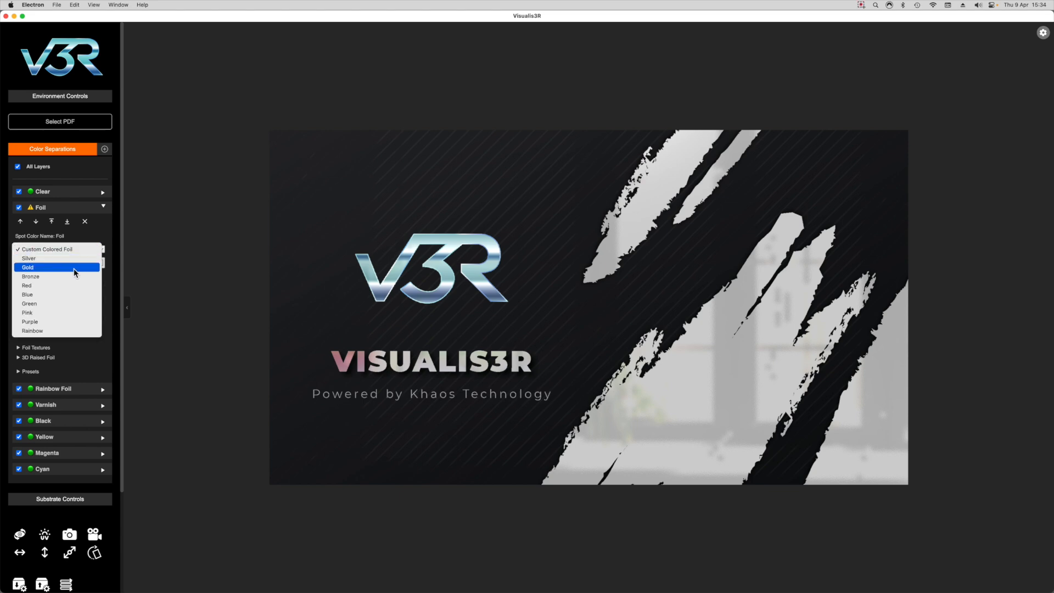
pyautogui.click(73, 277)
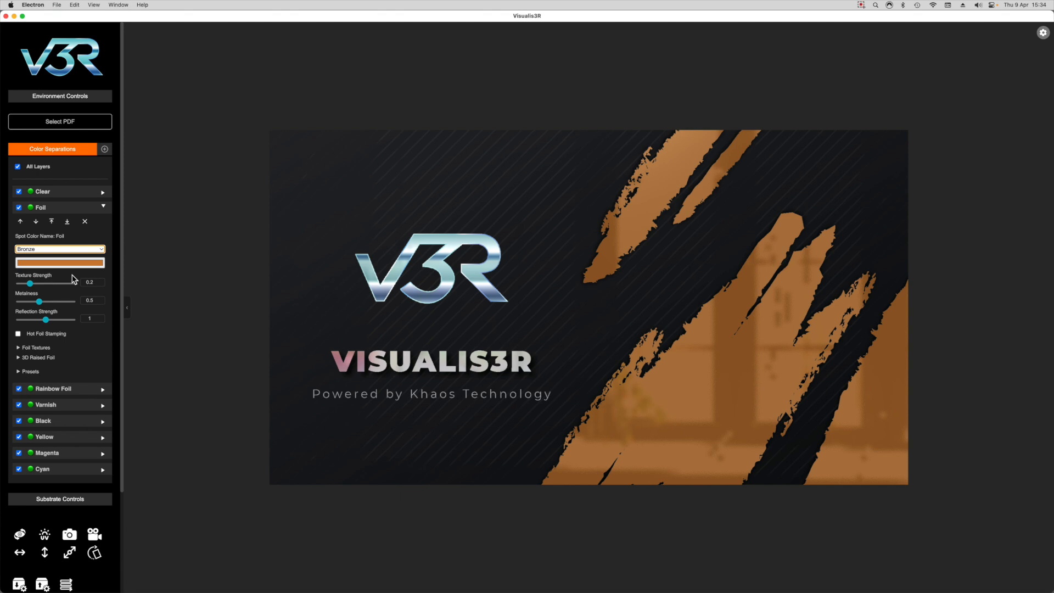
pyautogui.click(66, 249)
pyautogui.click(65, 240)
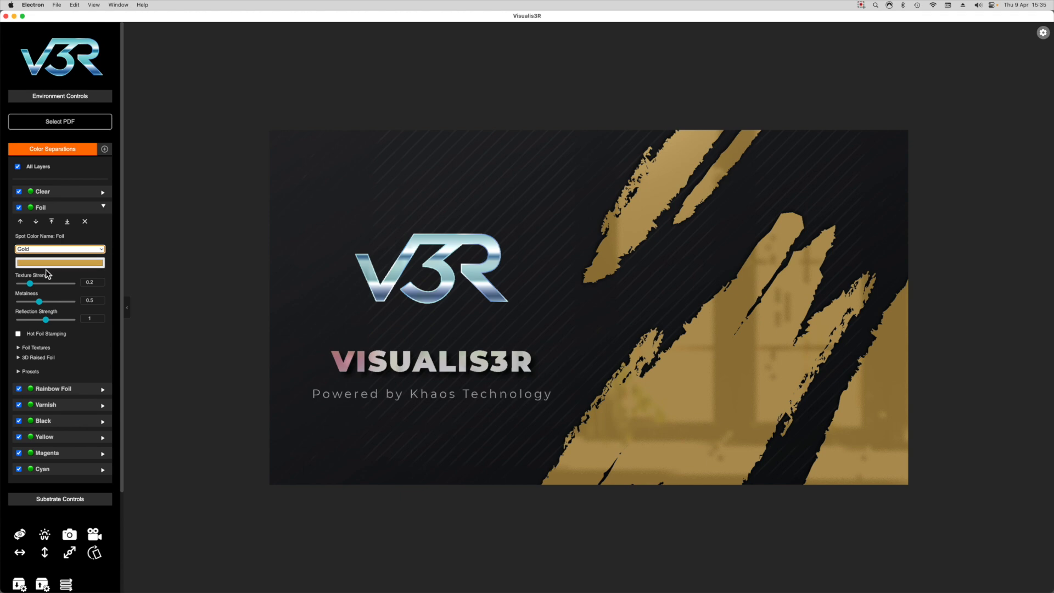
# Step: Fine-tune the Gold foil's custom colour to a richer gold of about RGB 206, 166, 54
pyautogui.click(50, 264)
pyautogui.moveTo(74, 279); pyautogui.dragTo(62, 288)
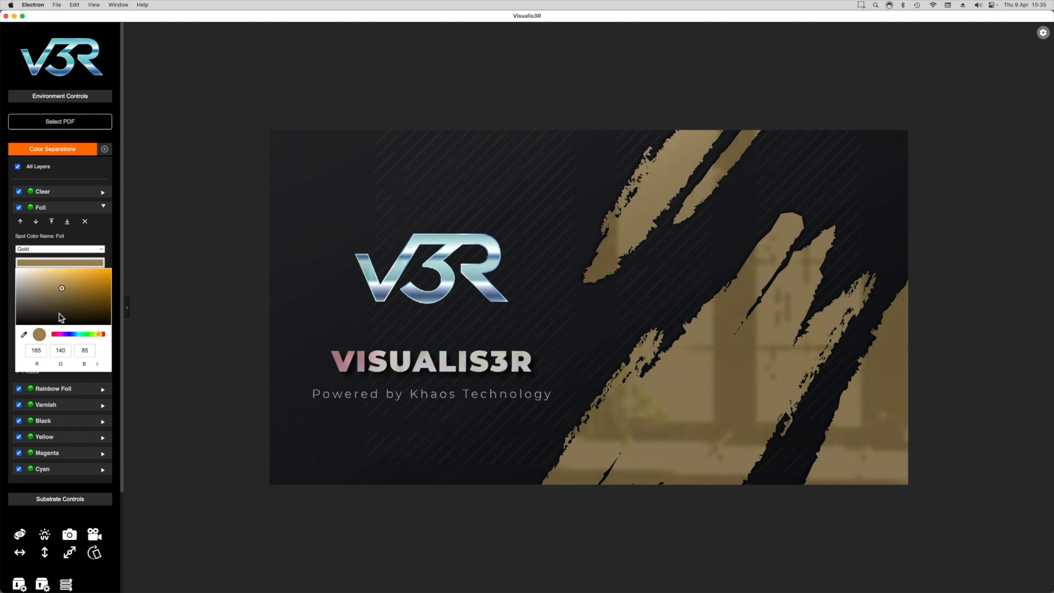
pyautogui.moveTo(98, 334); pyautogui.dragTo(99, 335)
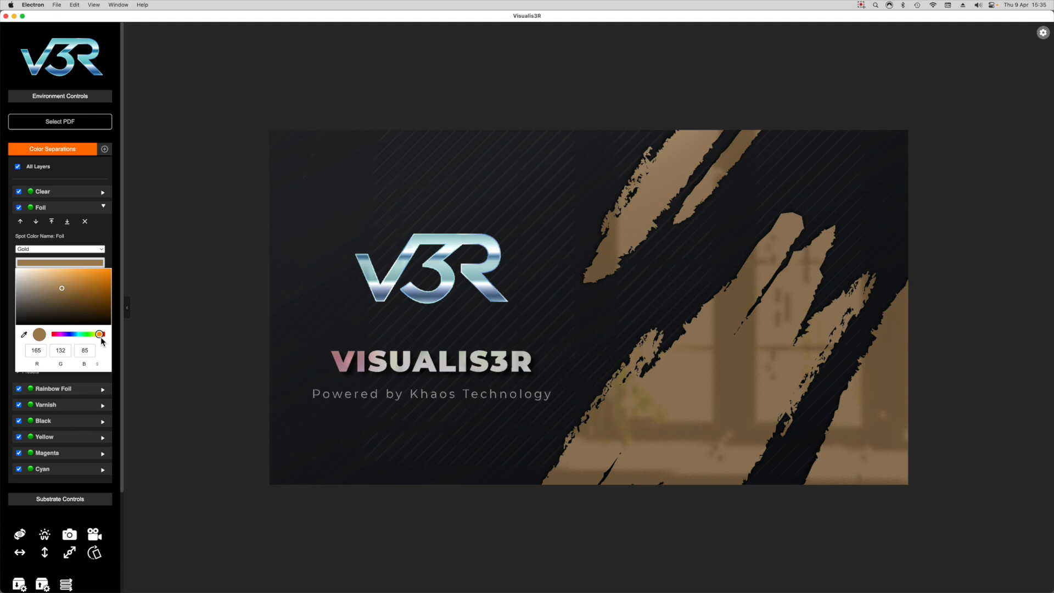
pyautogui.click(60, 285)
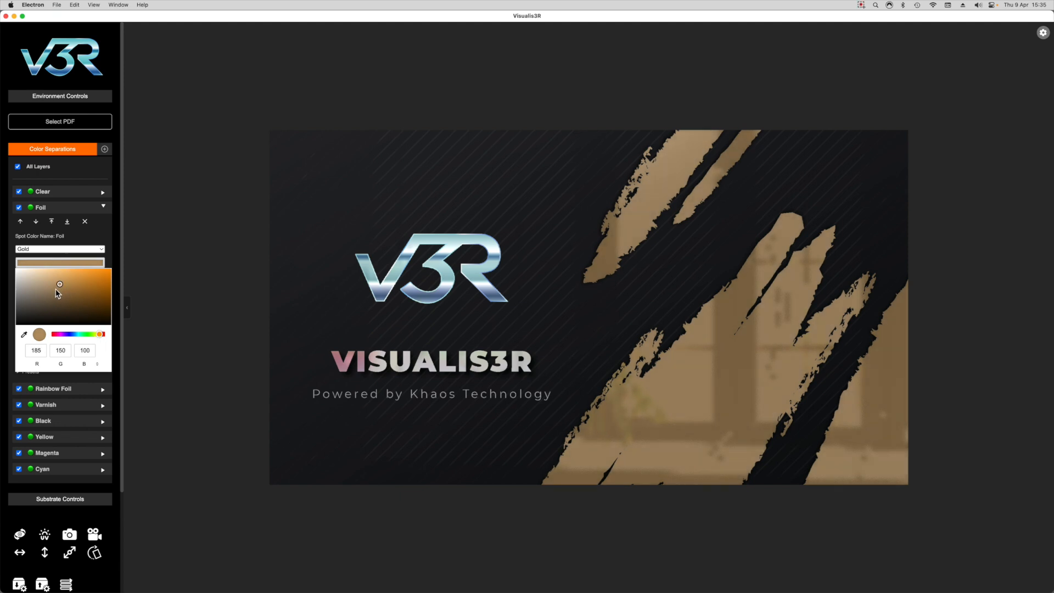
pyautogui.click(65, 285)
pyautogui.moveTo(100, 334); pyautogui.dragTo(100, 338)
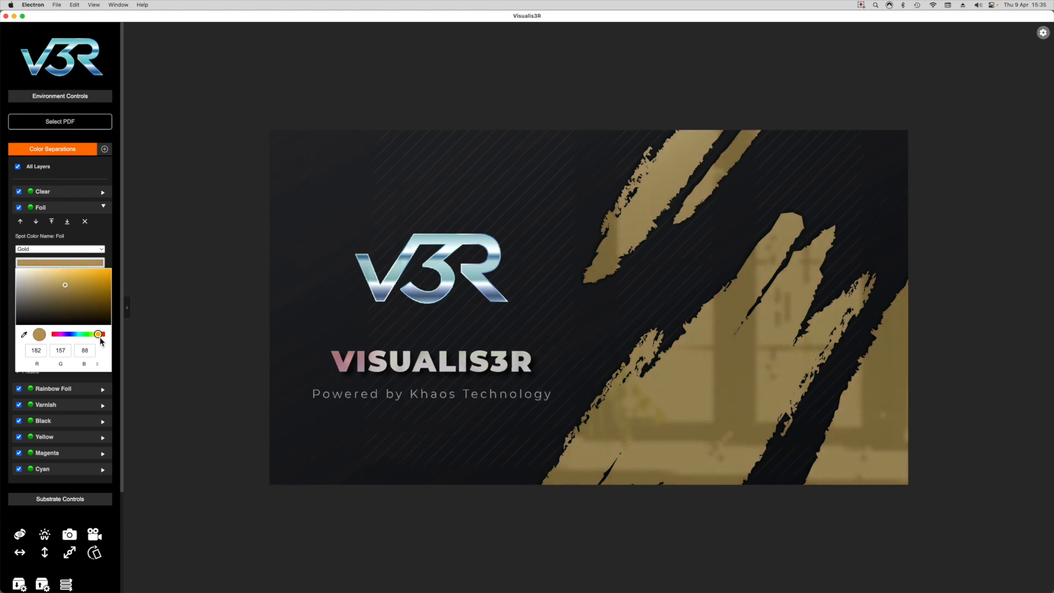
pyautogui.click(85, 279)
pyautogui.moveTo(86, 280); pyautogui.dragTo(86, 282)
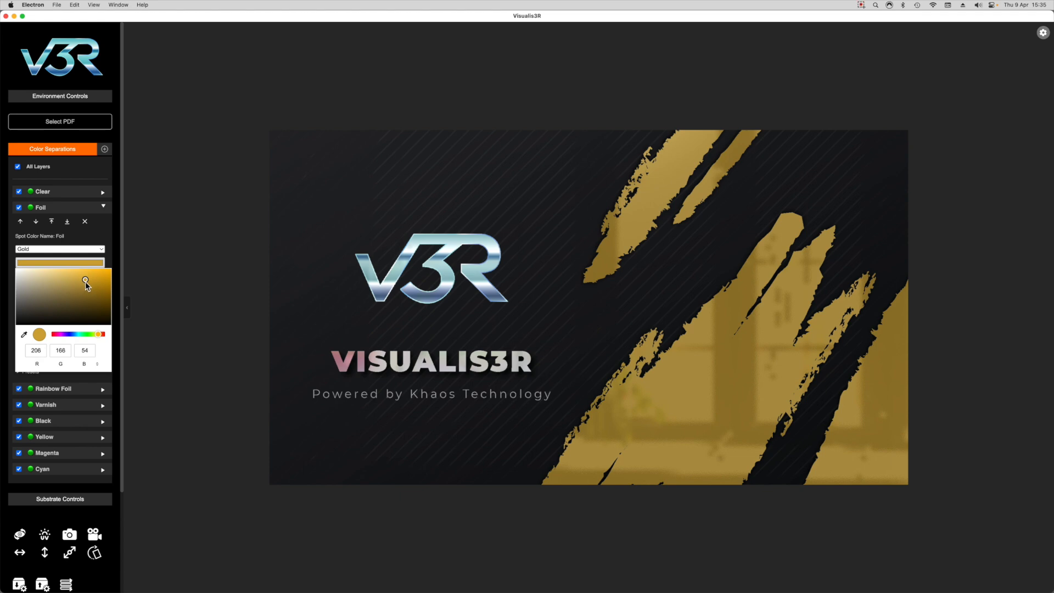
pyautogui.click(165, 276)
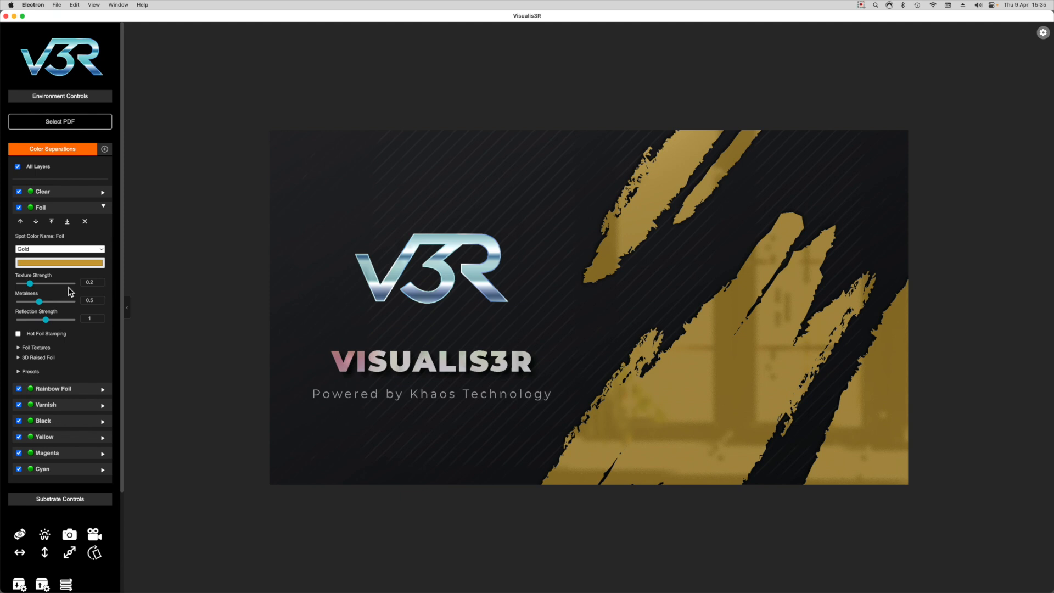
# Step: Set the foil's texture strength to 0.00 and test reflection strengths of 2.00 and 0.55 while tilting the card
pyautogui.moveTo(31, 284); pyautogui.dragTo(2, 289)
pyautogui.moveTo(459, 349)
pyautogui.mouseDown()
pyautogui.moveTo(474, 341)
pyautogui.moveTo(443, 327)
pyautogui.moveTo(455, 342)
pyautogui.mouseUp()
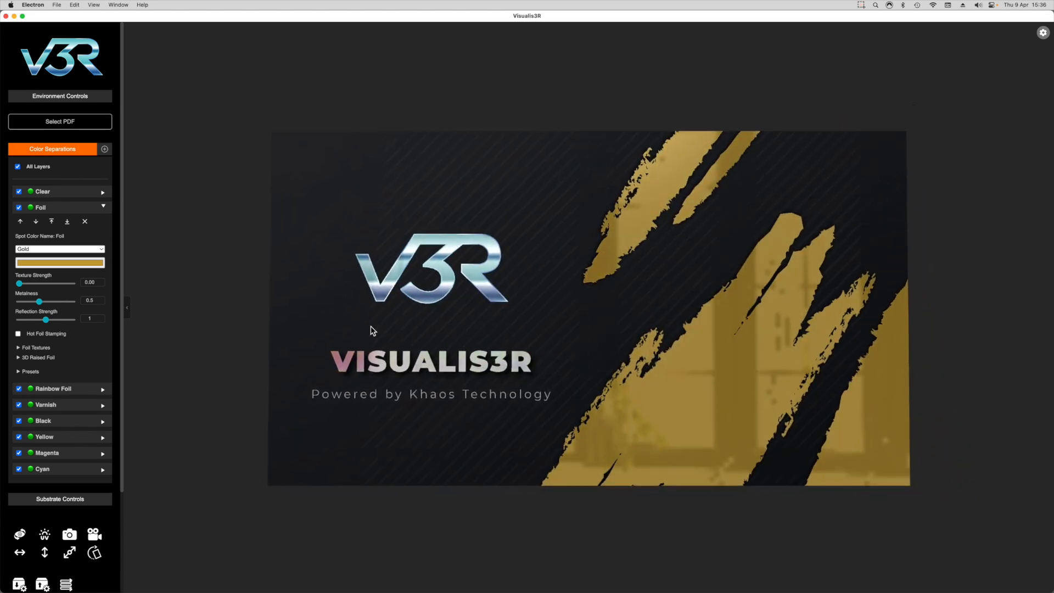
pyautogui.moveTo(46, 320); pyautogui.dragTo(127, 329)
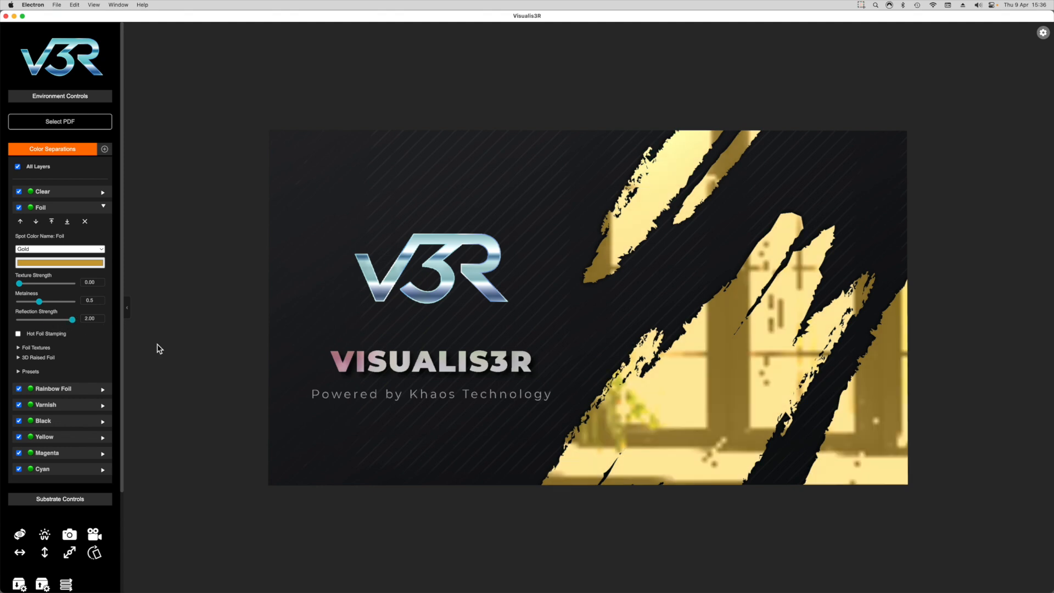
pyautogui.moveTo(456, 381); pyautogui.dragTo(446, 381)
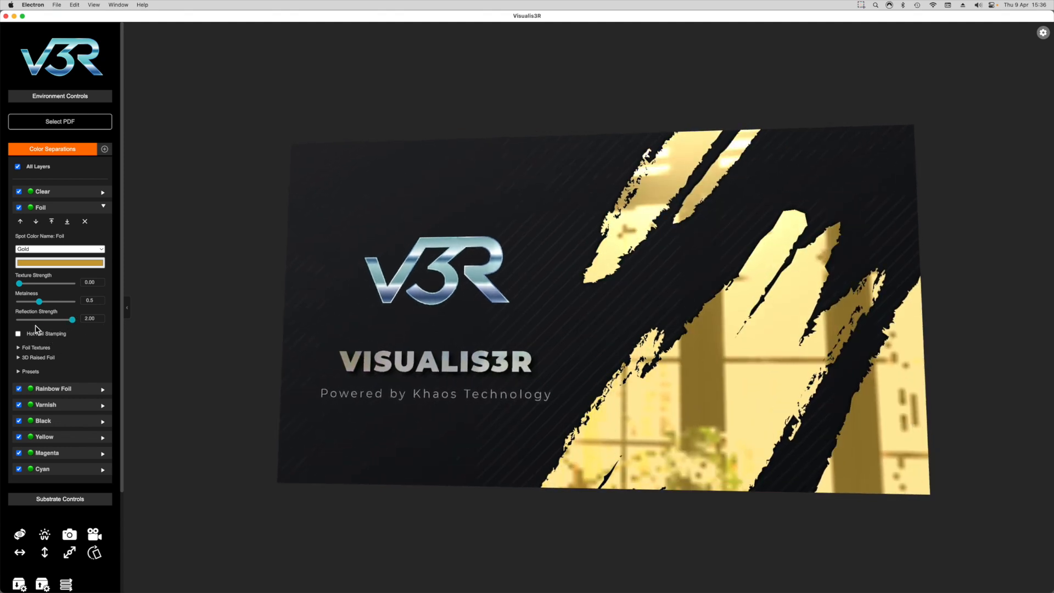
pyautogui.click(35, 321)
pyautogui.moveTo(399, 350)
pyautogui.mouseDown()
pyautogui.moveTo(429, 371)
pyautogui.moveTo(400, 350)
pyautogui.mouseUp()
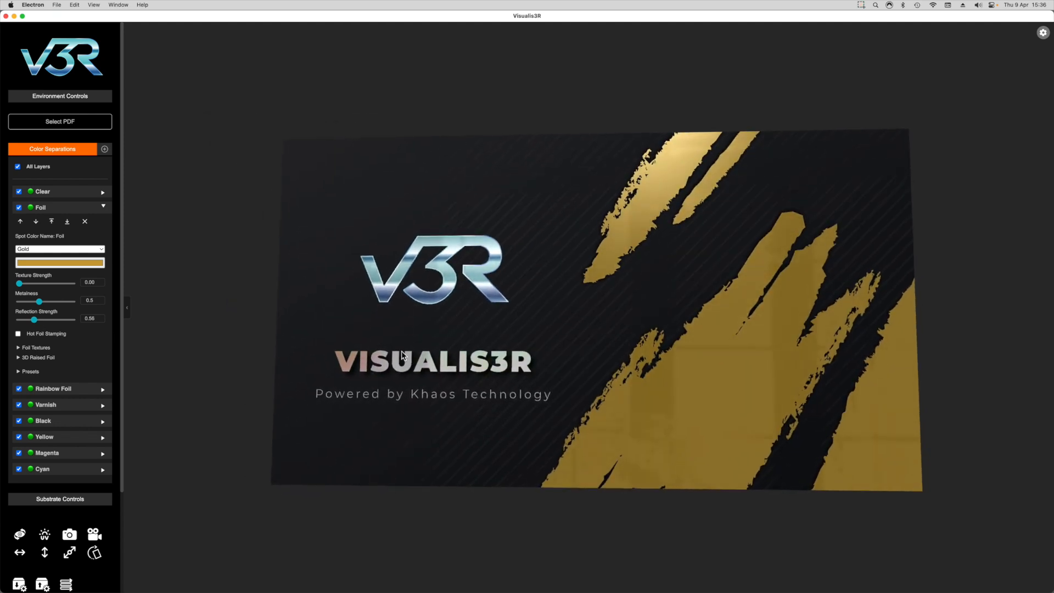
# Step: Try a foil metalness of 0.22, and set reflection strength to 1.26 and metalness to 0.48
pyautogui.moveTo(45, 311)
pyautogui.mouseDown()
pyautogui.moveTo(66, 312)
pyautogui.moveTo(43, 308)
pyautogui.moveTo(70, 325)
pyautogui.moveTo(27, 311)
pyautogui.mouseUp()
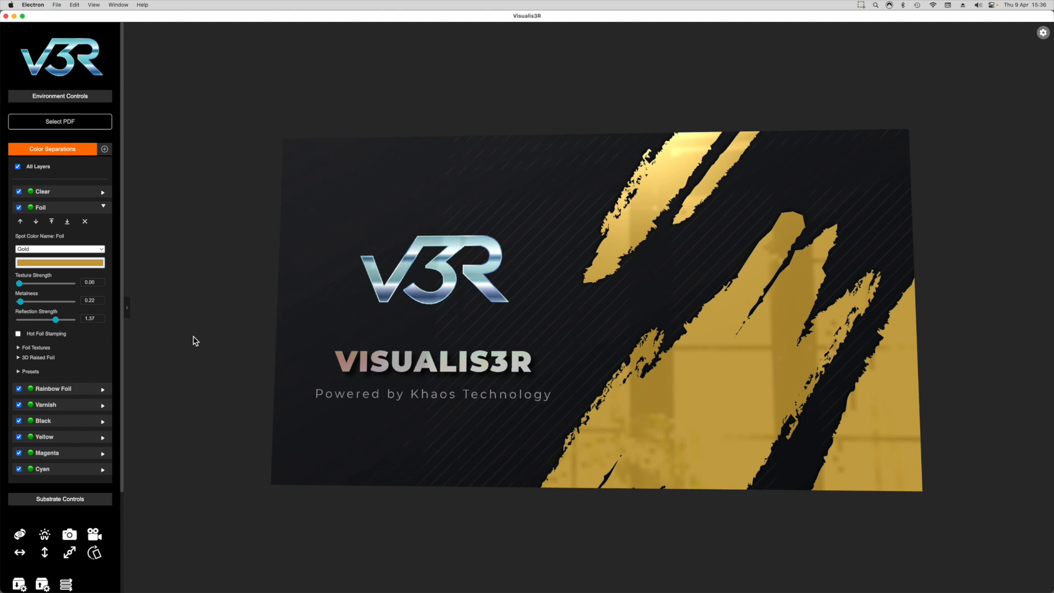
pyautogui.moveTo(56, 325); pyautogui.dragTo(52, 325)
pyautogui.moveTo(551, 384)
pyautogui.mouseDown()
pyautogui.moveTo(552, 373)
pyautogui.moveTo(550, 393)
pyautogui.moveTo(548, 383)
pyautogui.mouseUp()
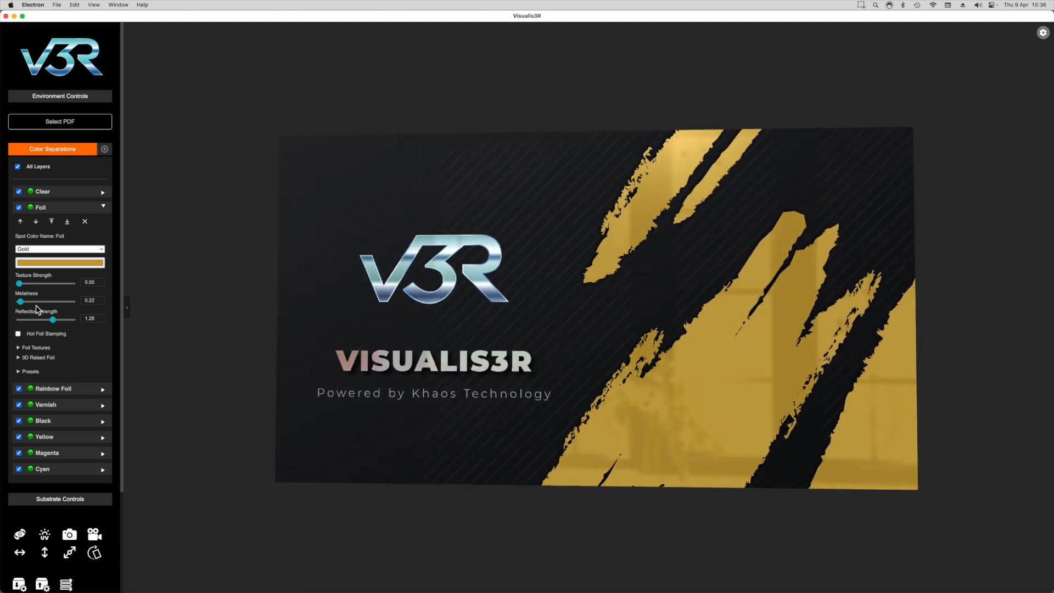
pyautogui.moveTo(29, 309); pyautogui.dragTo(42, 313)
pyautogui.moveTo(333, 354)
pyautogui.mouseDown()
pyautogui.moveTo(344, 359)
pyautogui.moveTo(321, 345)
pyautogui.mouseUp()
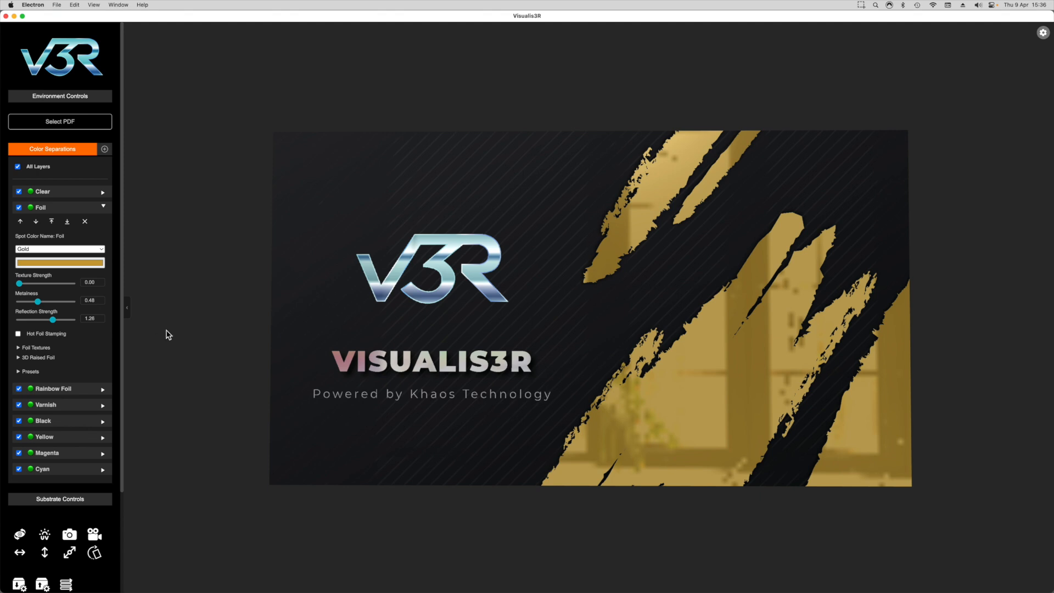
# Step: Apply the Stardust foil texture to the Foil separation
pyautogui.click(22, 350)
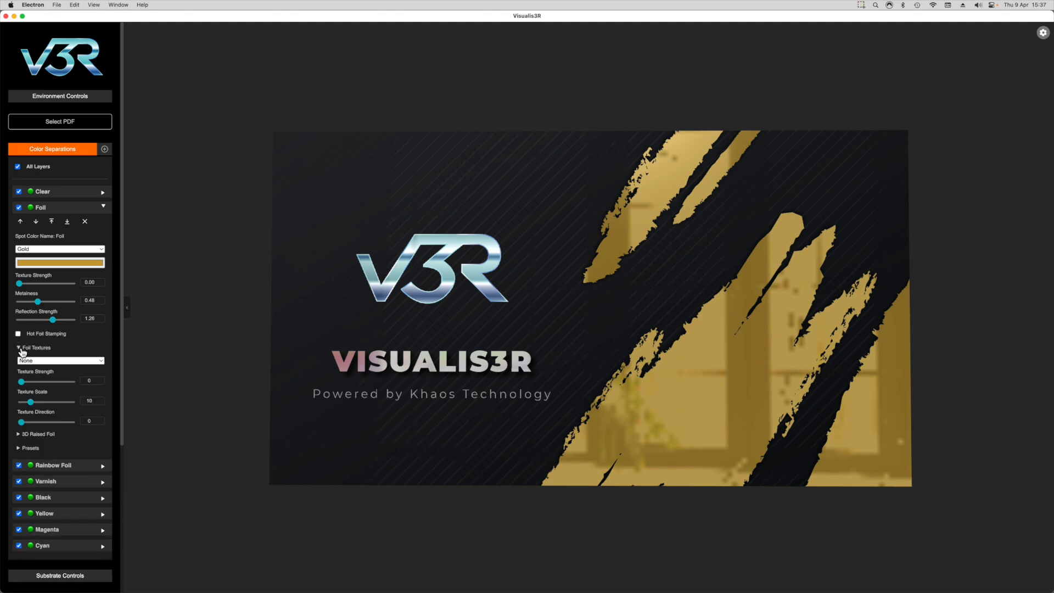
pyautogui.click(57, 363)
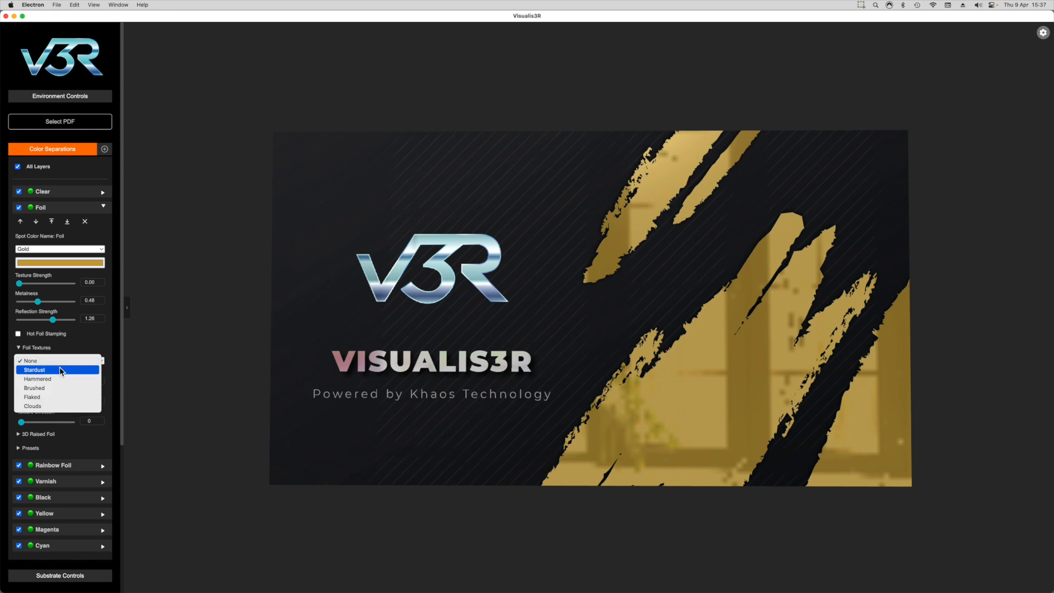
pyautogui.click(60, 370)
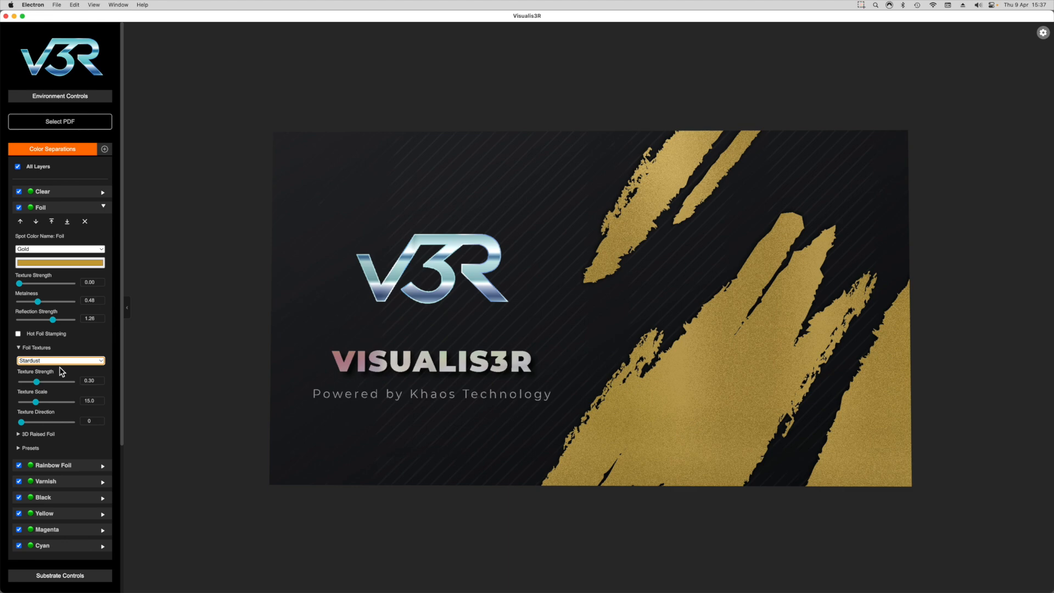
# Step: Set the Stardust texture strength of the foil to 1.00 and tilt the card to inspect the sparkle
pyautogui.moveTo(702, 402); pyautogui.dragTo(677, 396)
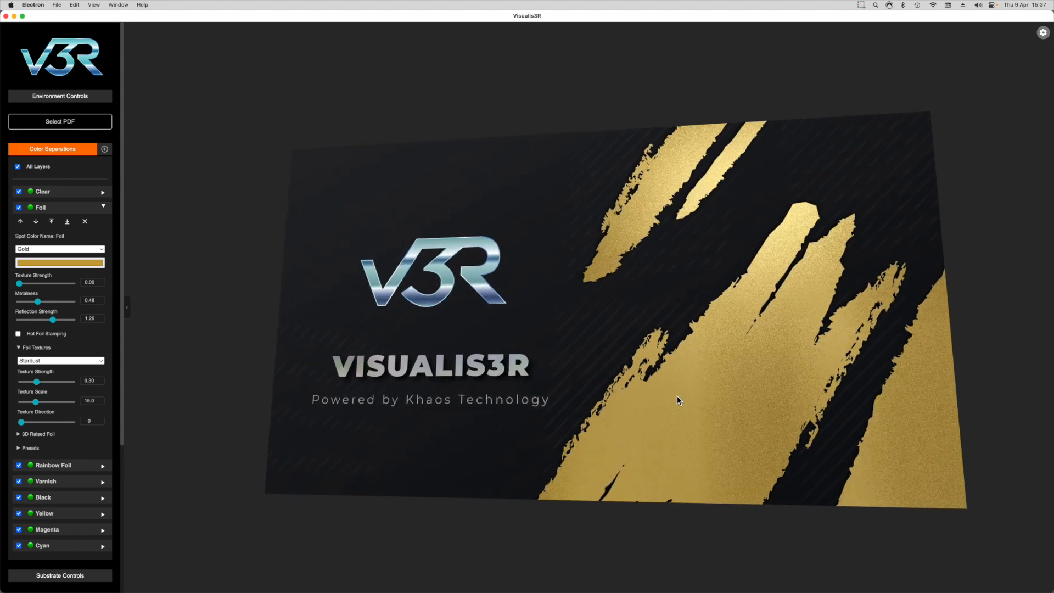
pyautogui.moveTo(37, 383); pyautogui.dragTo(109, 386)
pyautogui.moveTo(400, 404)
pyautogui.mouseDown()
pyautogui.moveTo(419, 438)
pyautogui.moveTo(416, 396)
pyautogui.moveTo(404, 397)
pyautogui.moveTo(412, 418)
pyautogui.mouseUp()
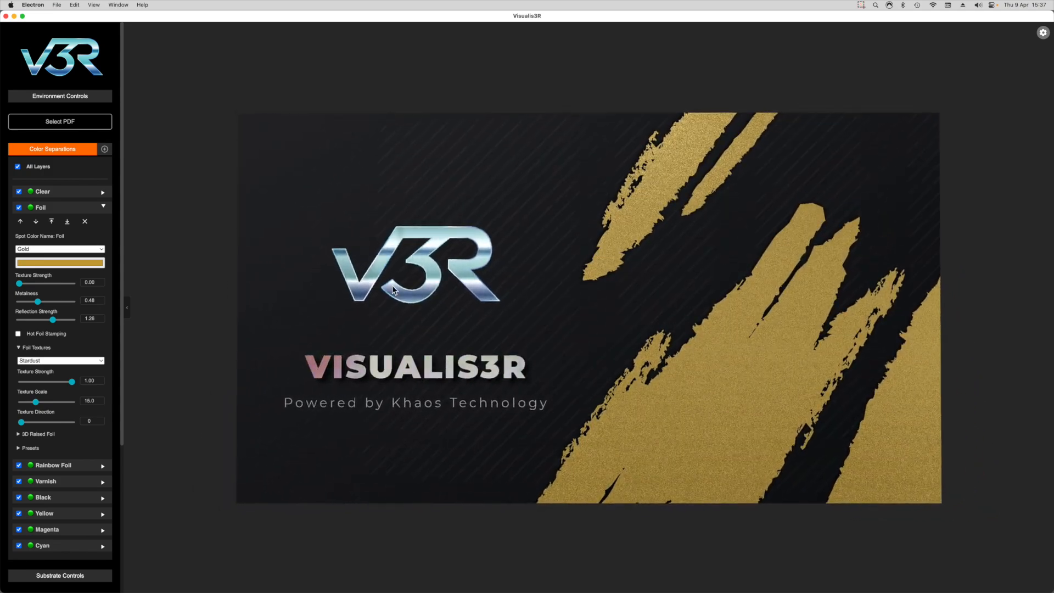
pyautogui.scroll(-2, 392, 285)
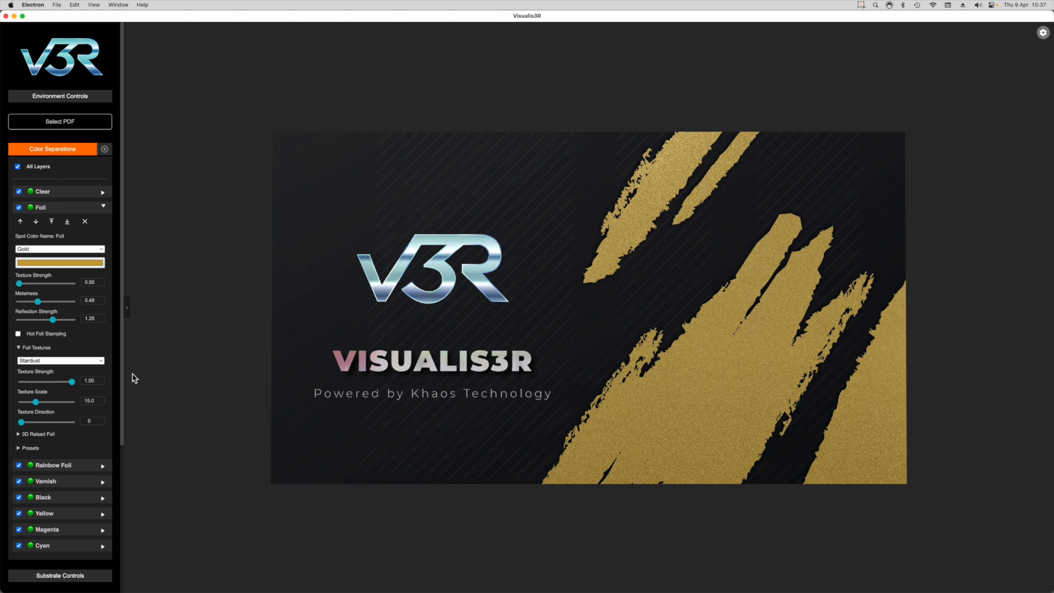
# Step: Save the current foil settings as a preset named "Gold Startdust - FoilCo"
pyautogui.click(20, 450)
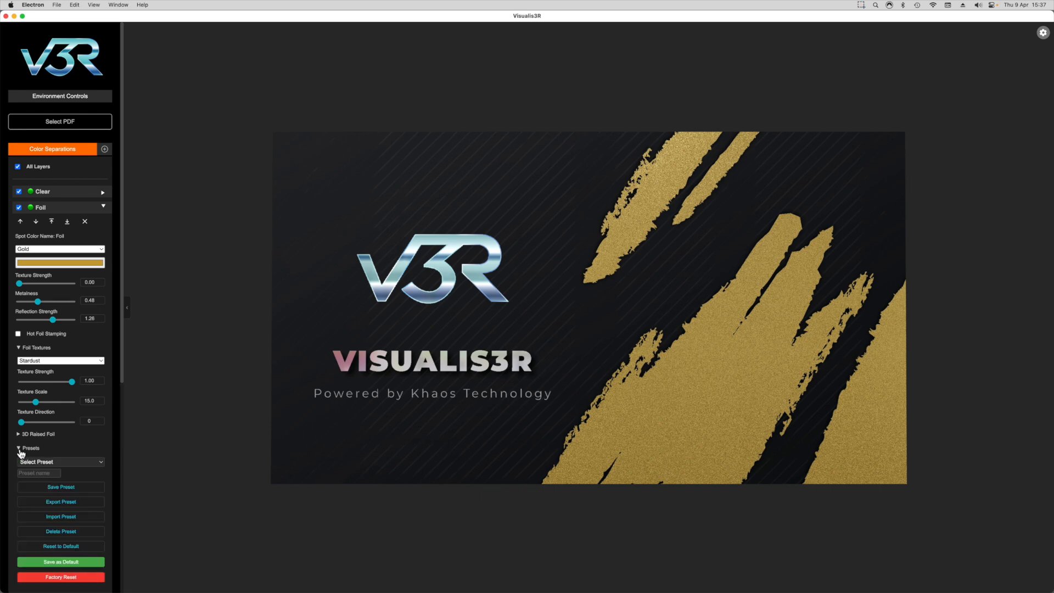
pyautogui.scroll(-1, 87, 446)
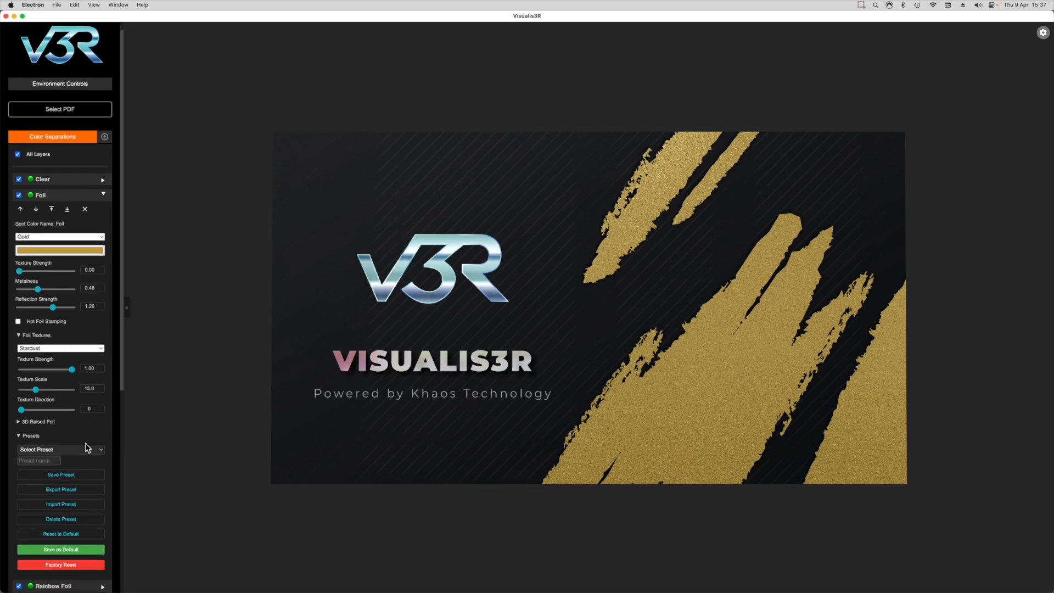
pyautogui.click(34, 461)
pyautogui.write('Gol')
pyautogui.write('d Startdust - FoilCo')
pyautogui.click(49, 475)
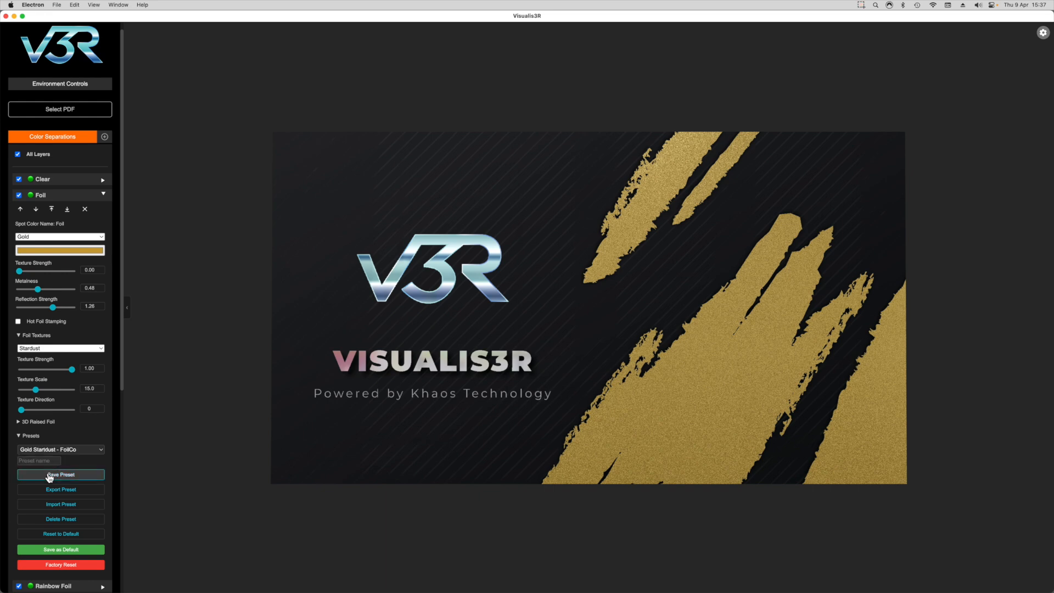
# Step: Save the current settings as the default for the Gold foil
pyautogui.scroll(-2, 49, 477)
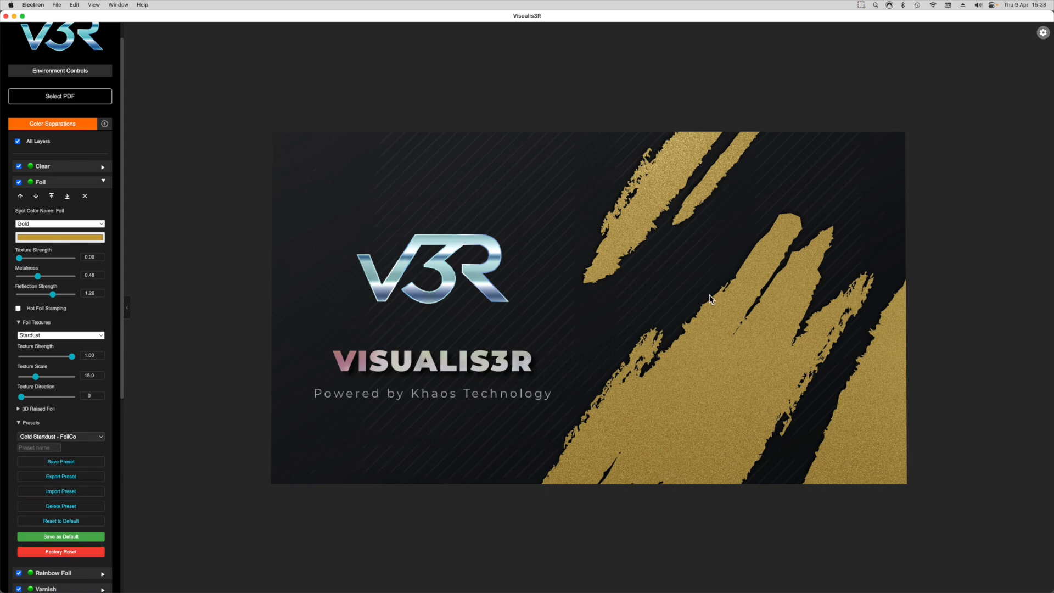
pyautogui.click(58, 539)
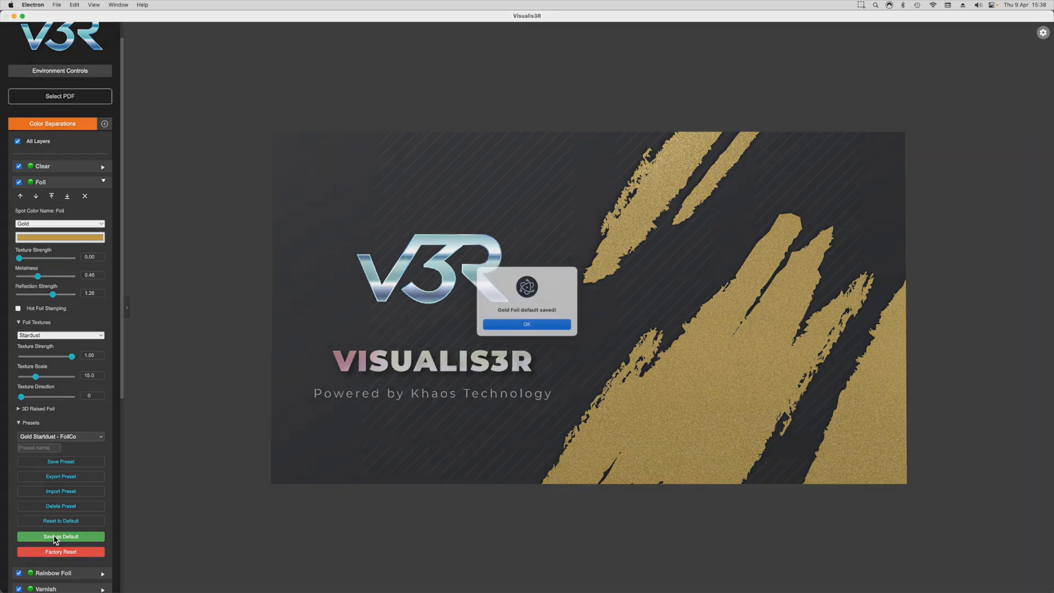
pyautogui.click(550, 328)
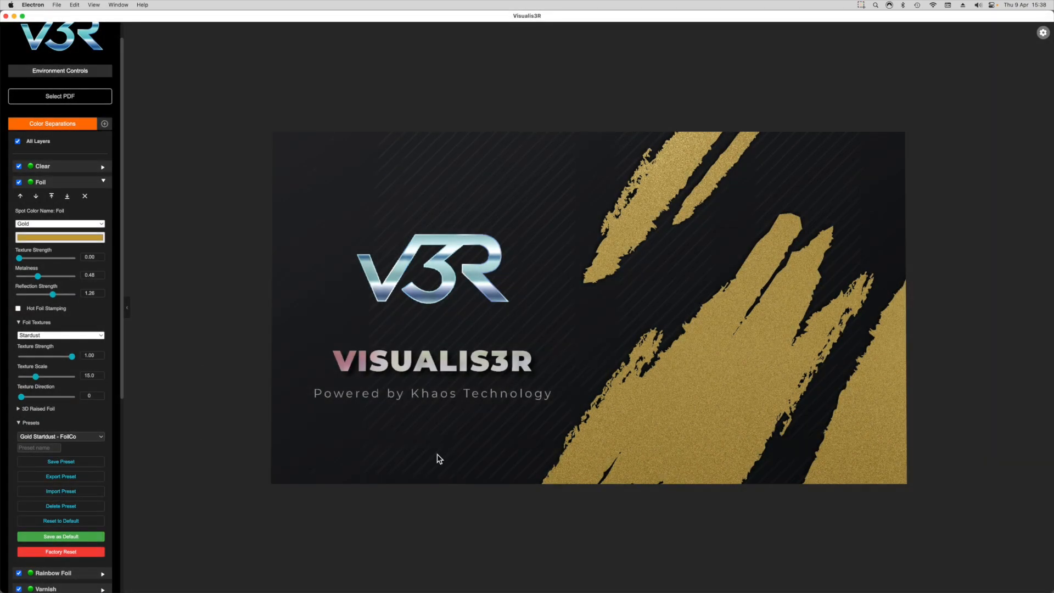
# Step: Try a duller foil colour with texture strength 0.90, metalness 0.68 and reflection strength 0.42
pyautogui.click(60, 238)
pyautogui.click(48, 267)
pyautogui.click(172, 258)
pyautogui.click(51, 275)
pyautogui.click(30, 295)
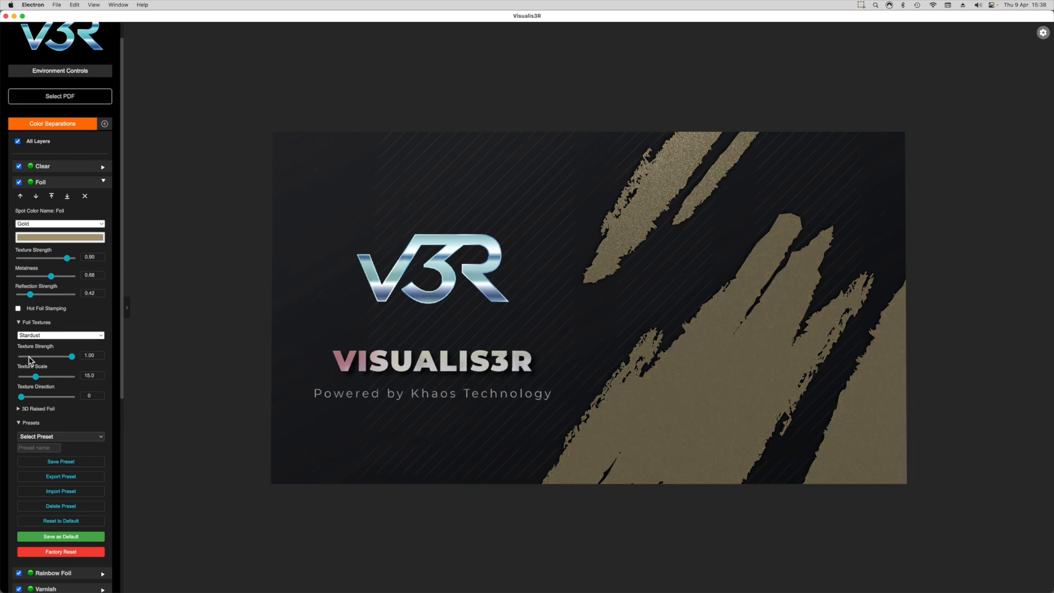
# Step: Try the Hammered foil texture, and reset the Gold foil to its saved default
pyautogui.click(34, 335)
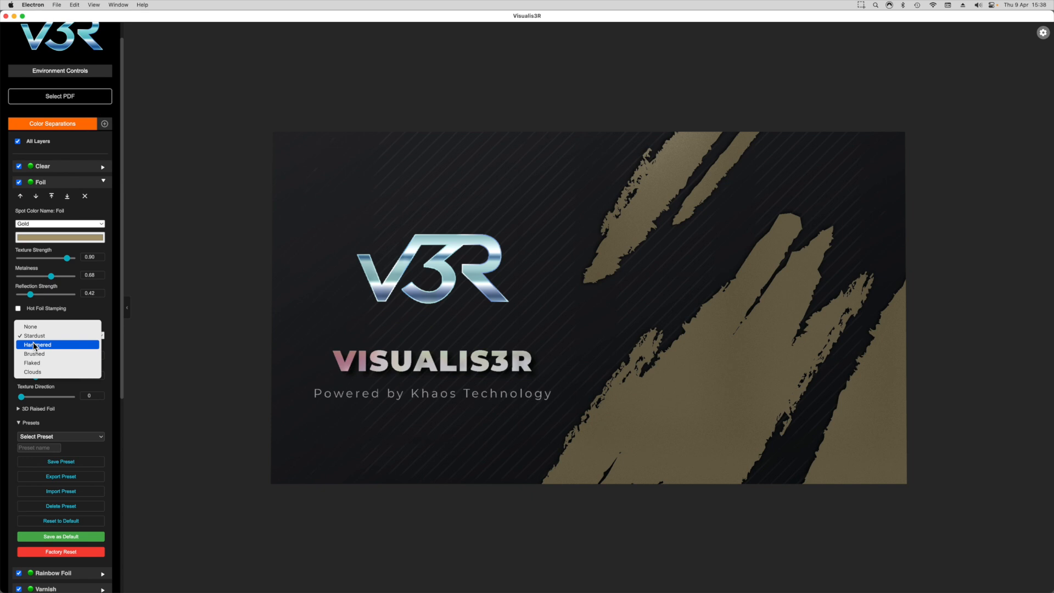
pyautogui.click(34, 345)
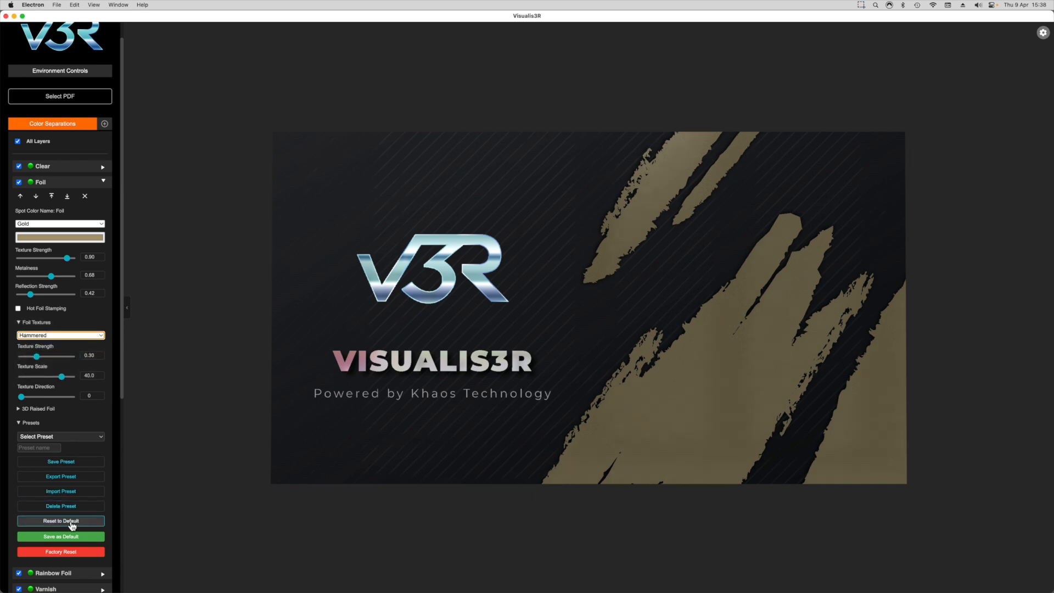
pyautogui.click(72, 526)
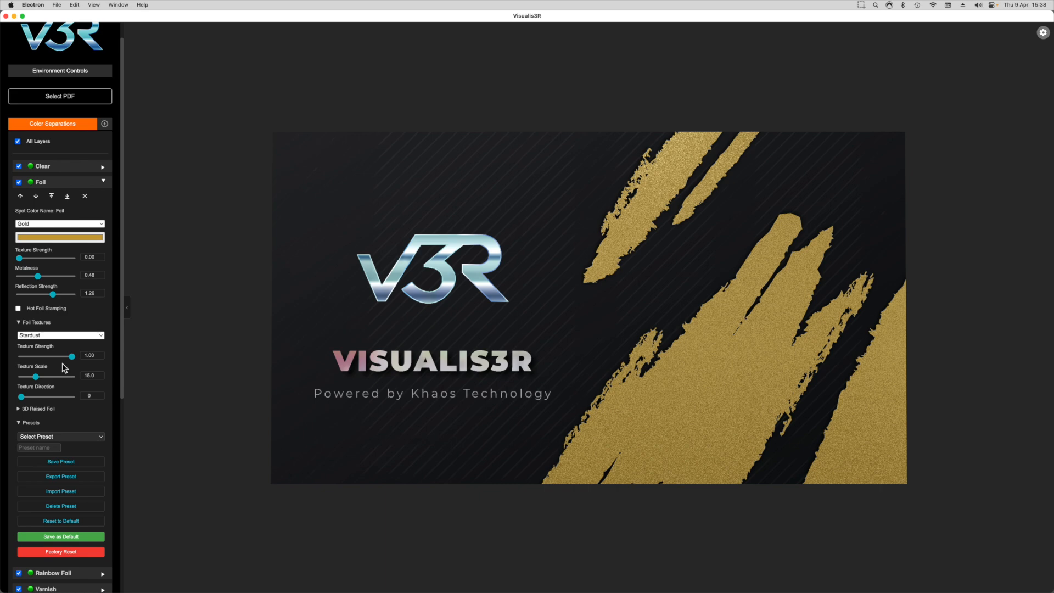
# Step: Try a foil colour of RGB 191, 180, 151 with texture strength 0.76, metalness 0.86 and reflection strength 0.33
pyautogui.click(59, 237)
pyautogui.click(41, 252)
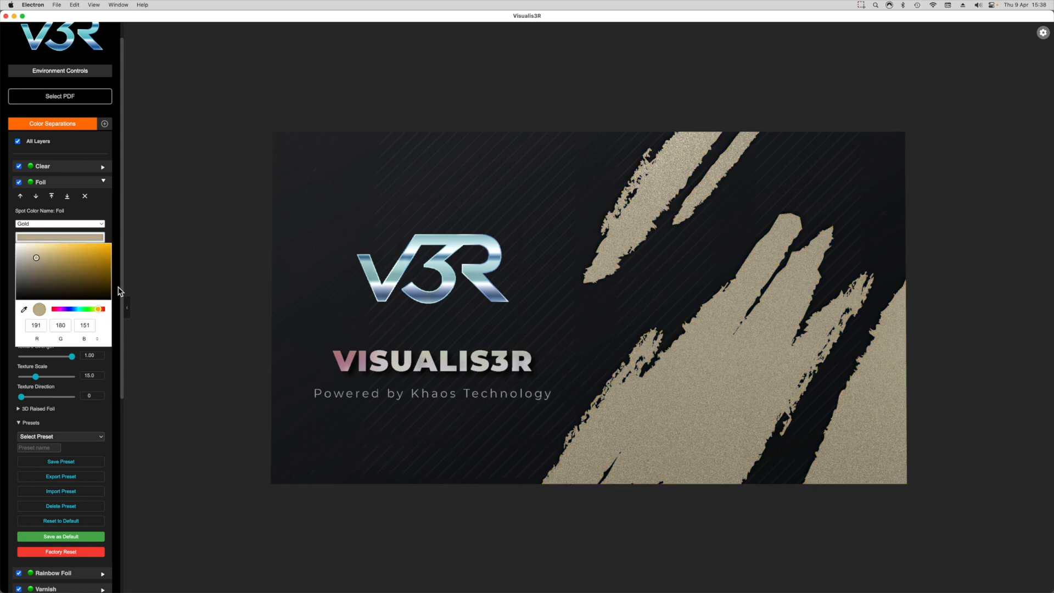
pyautogui.click(121, 291)
pyautogui.click(59, 258)
pyautogui.click(63, 277)
pyautogui.click(28, 294)
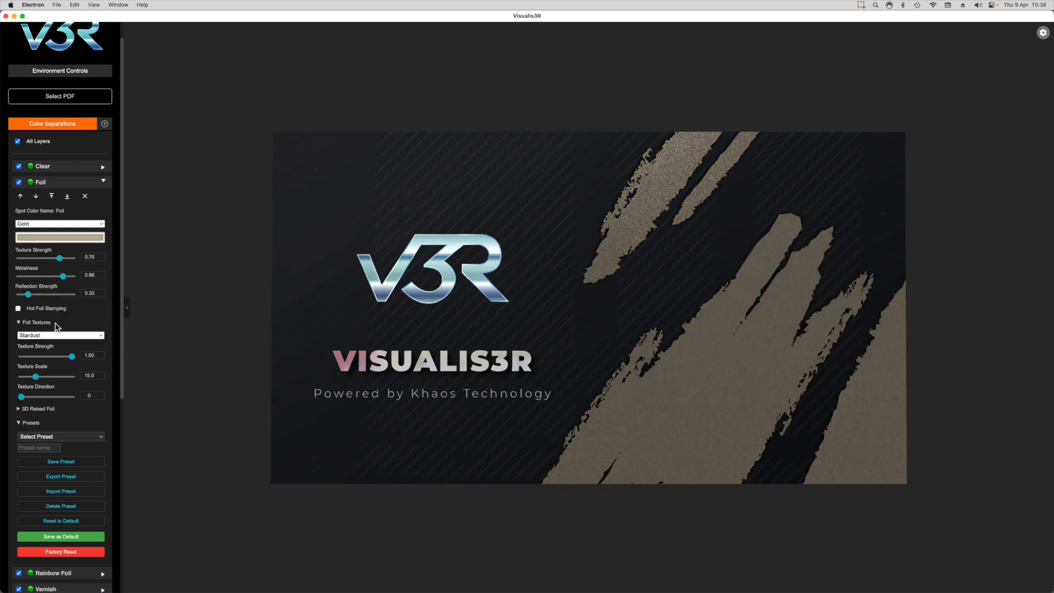
# Step: Try the Brushed foil texture on the tilted card, and load the saved "Gold Startdust - FoilCo" preset
pyautogui.click(56, 377)
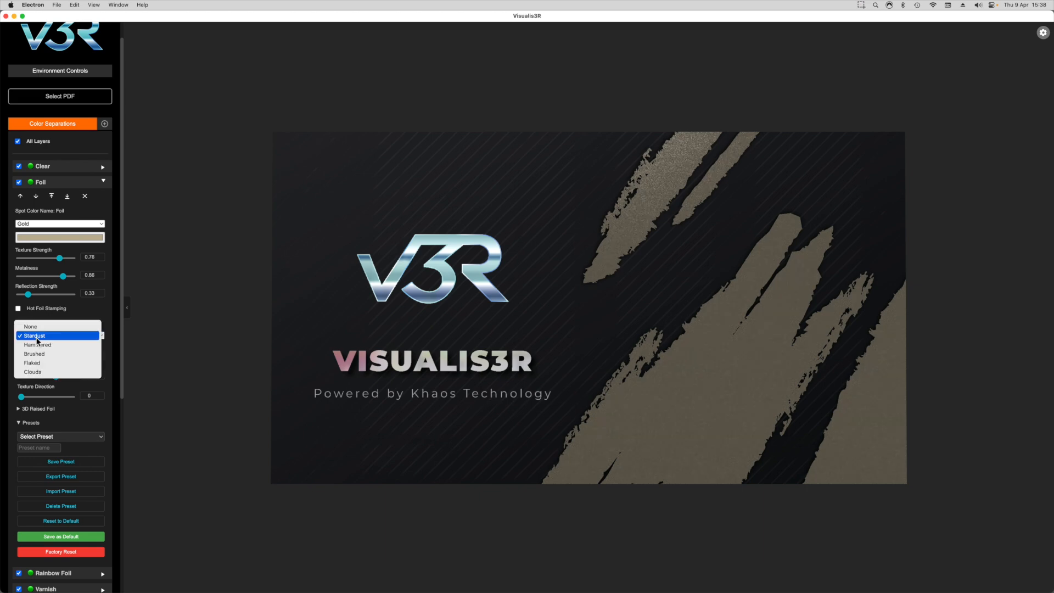
pyautogui.click(37, 336)
pyautogui.click(36, 353)
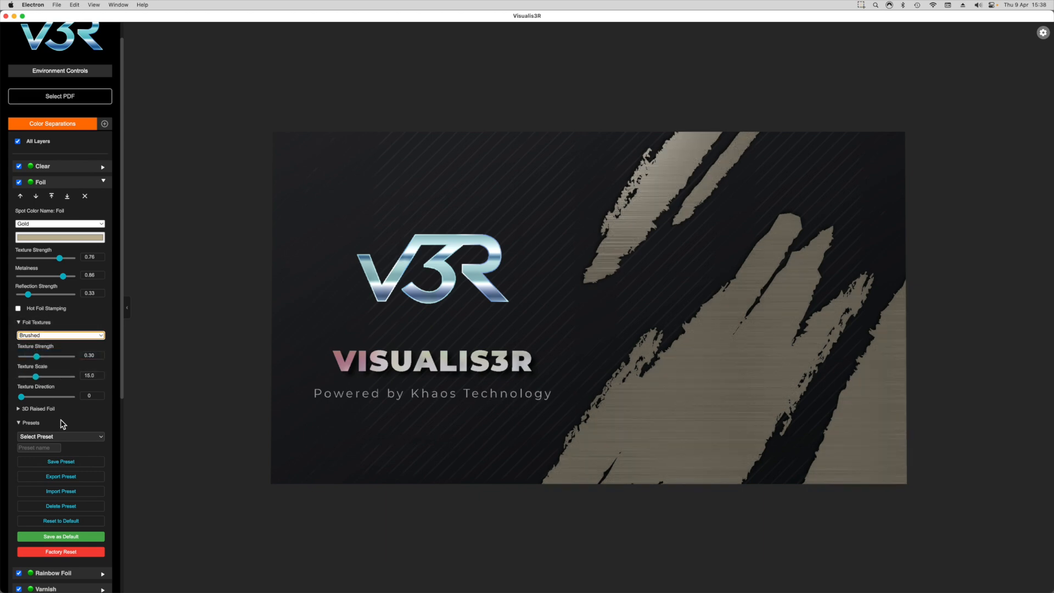
pyautogui.moveTo(439, 407)
pyautogui.mouseDown()
pyautogui.moveTo(424, 399)
pyautogui.moveTo(434, 387)
pyautogui.moveTo(439, 397)
pyautogui.mouseUp()
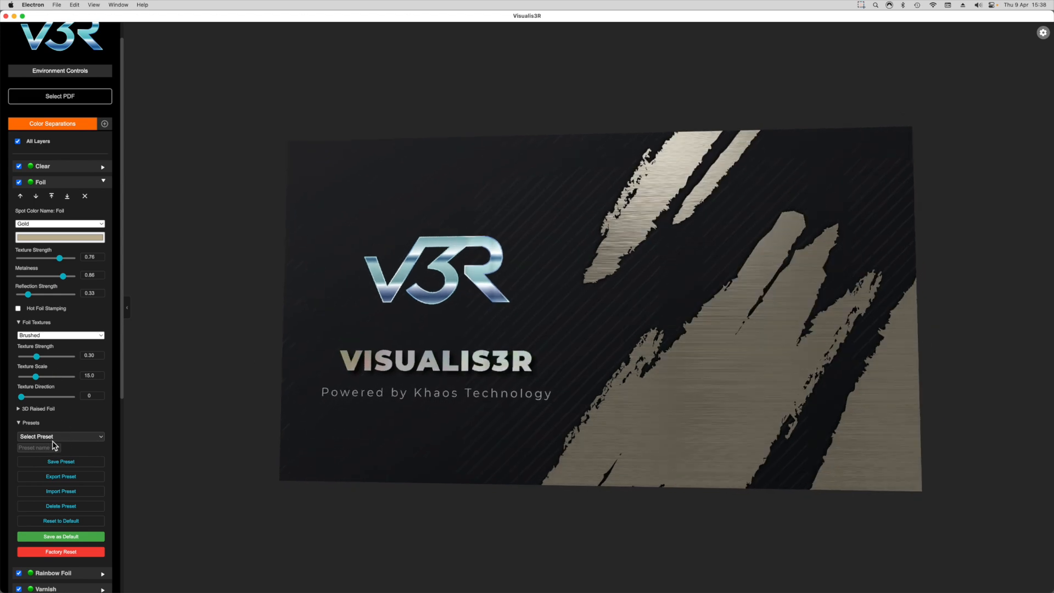
pyautogui.click(46, 438)
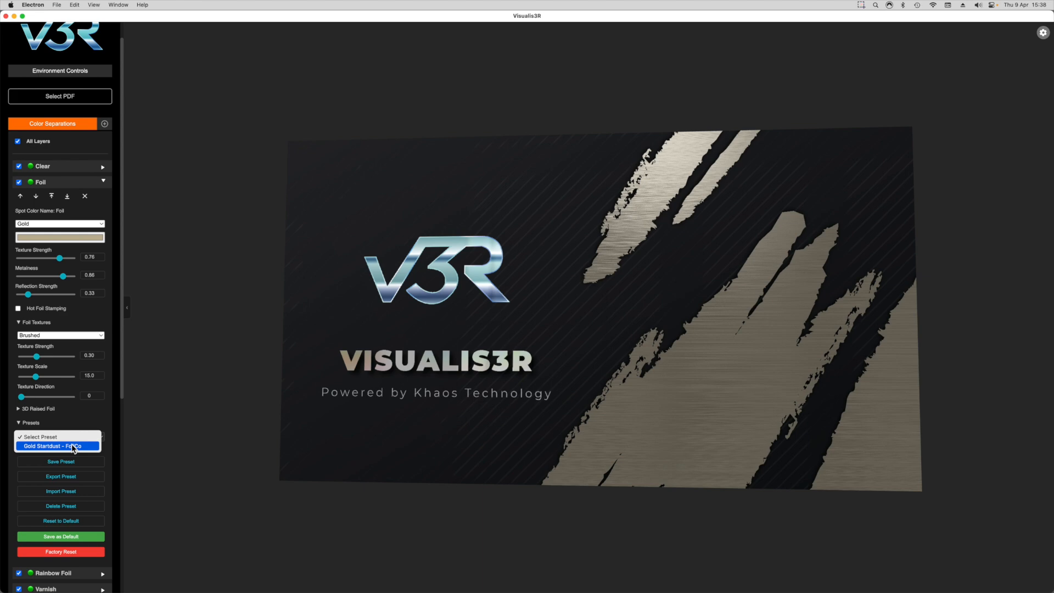
pyautogui.click(74, 447)
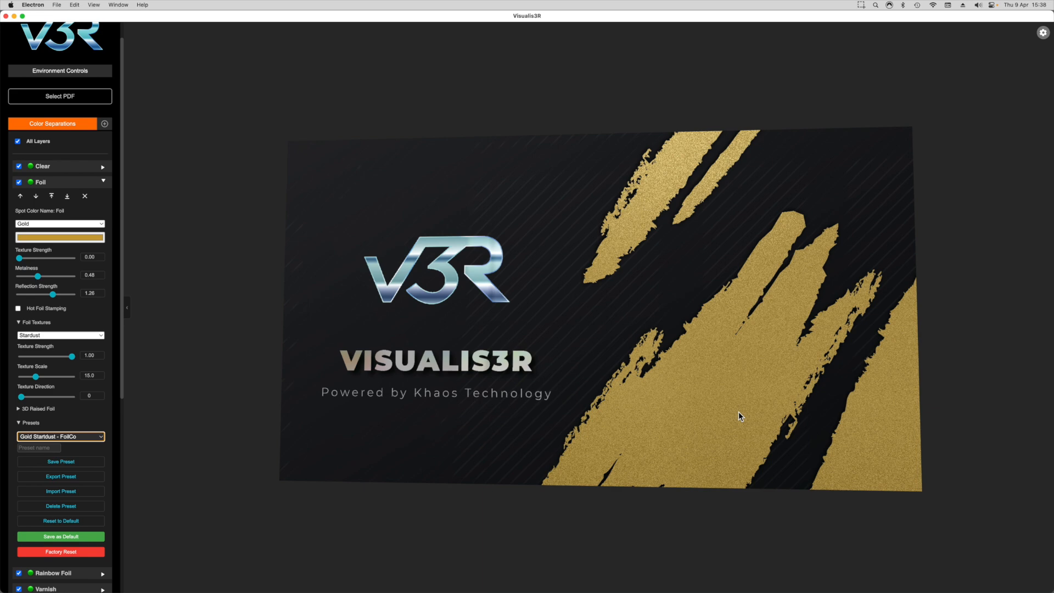
# Step: Try the Brushed foil texture at scale 7.6 with texture strengths of 0.18, 1.00 and 0.54
pyautogui.click(50, 335)
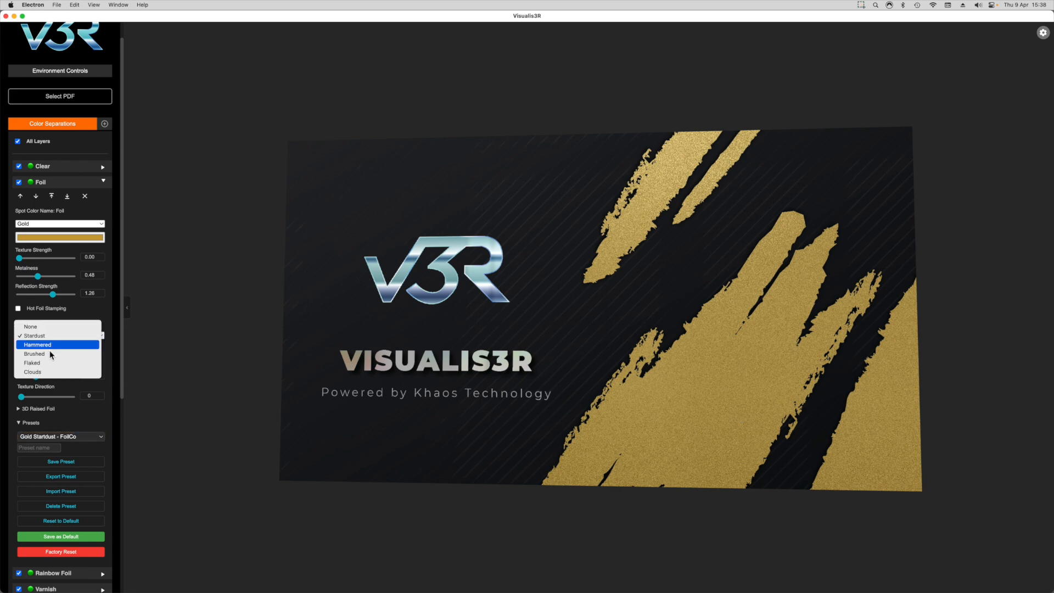
pyautogui.click(43, 368)
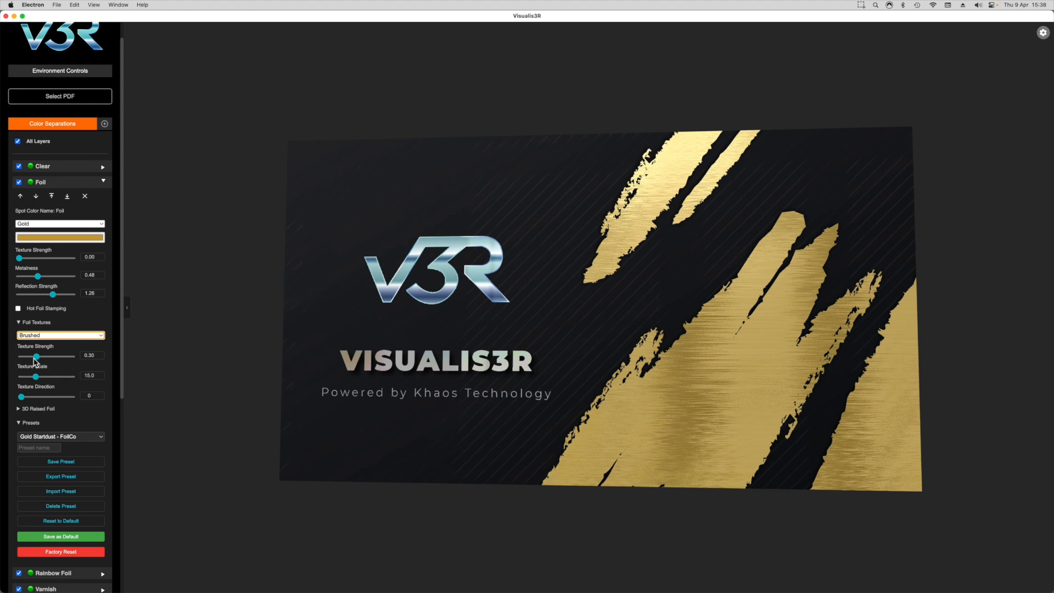
pyautogui.moveTo(35, 357); pyautogui.dragTo(28, 378)
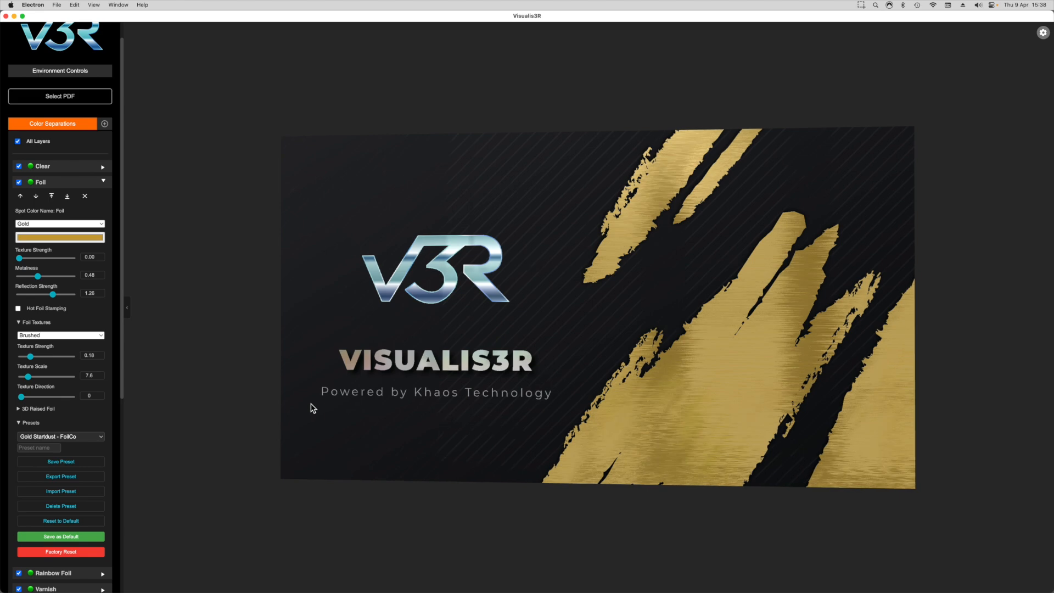
pyautogui.click(71, 357)
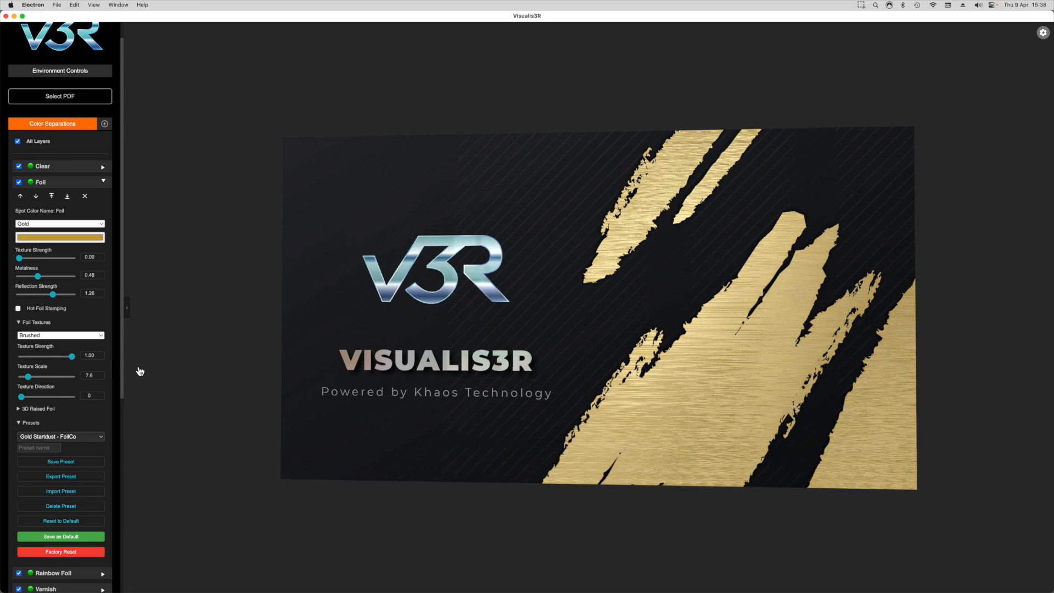
pyautogui.click(50, 357)
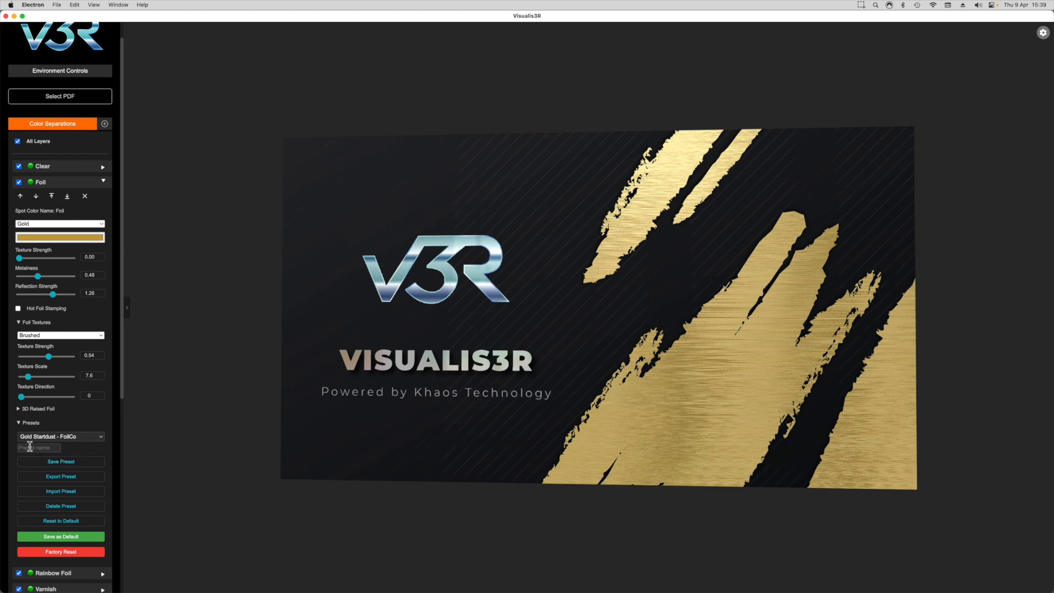
# Step: Discard the brushed foil changes by resetting the Gold foil to its saved default
pyautogui.click(58, 438)
pyautogui.click(189, 451)
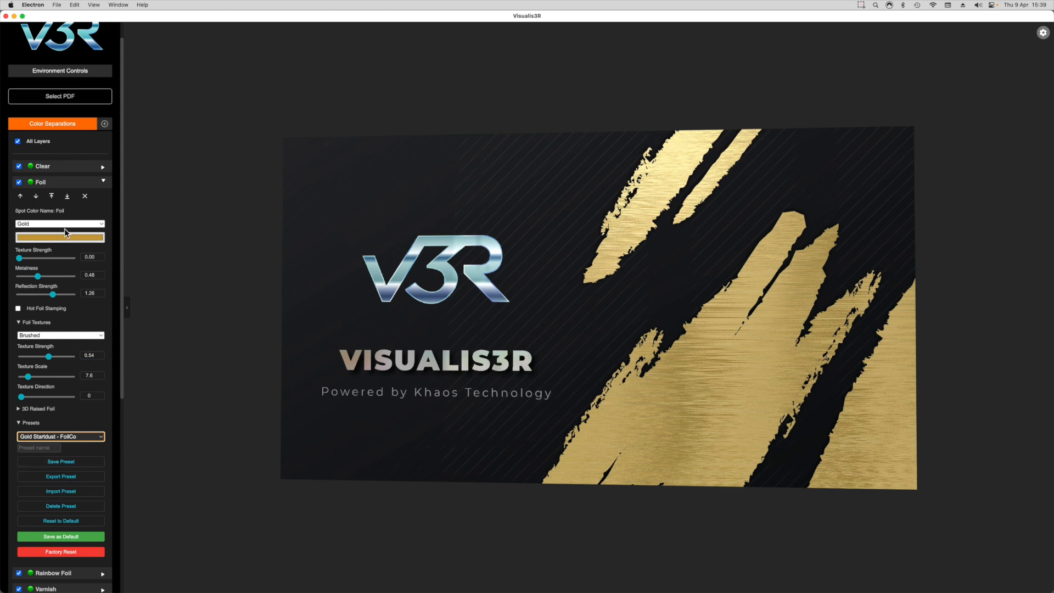
pyautogui.click(59, 522)
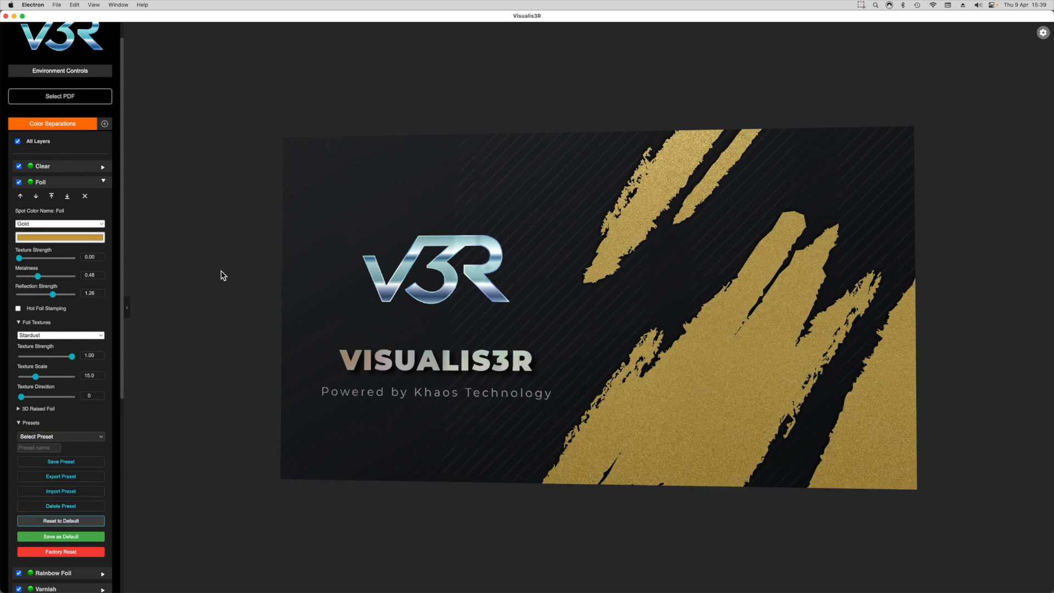
# Step: Load the "Gold Startdust - FoilCo" preset and export it to the Desktop as "Gold Startdust - FoilCo.json"
pyautogui.click(55, 437)
pyautogui.click(53, 447)
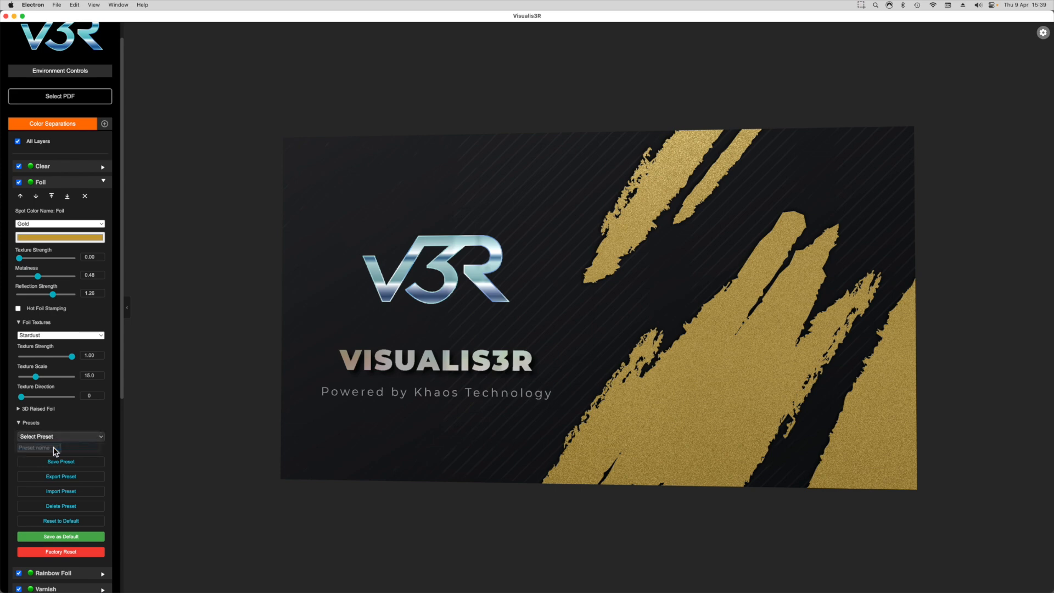
pyautogui.click(71, 482)
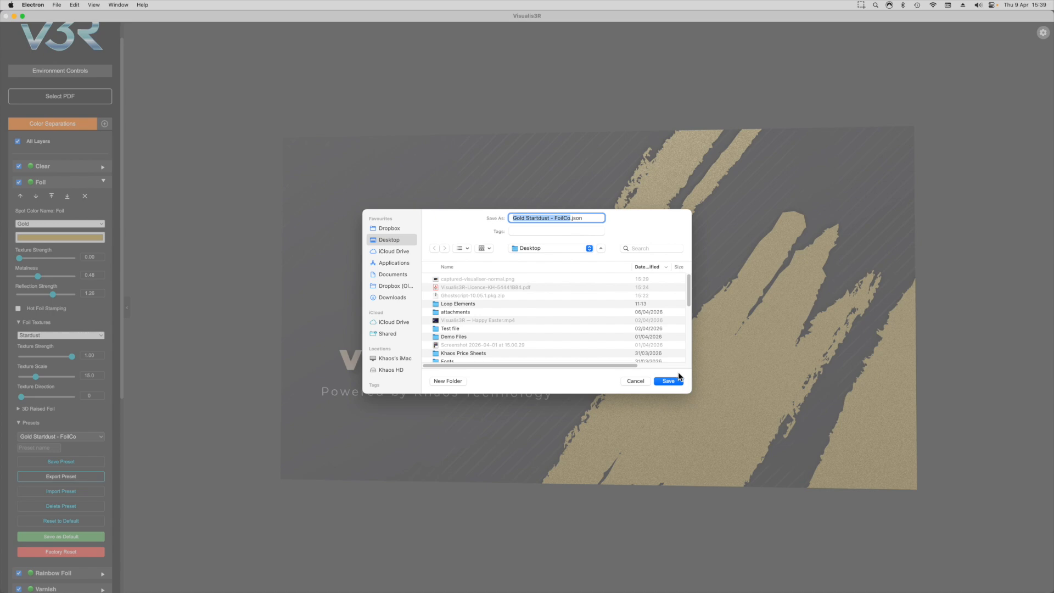
pyautogui.click(676, 381)
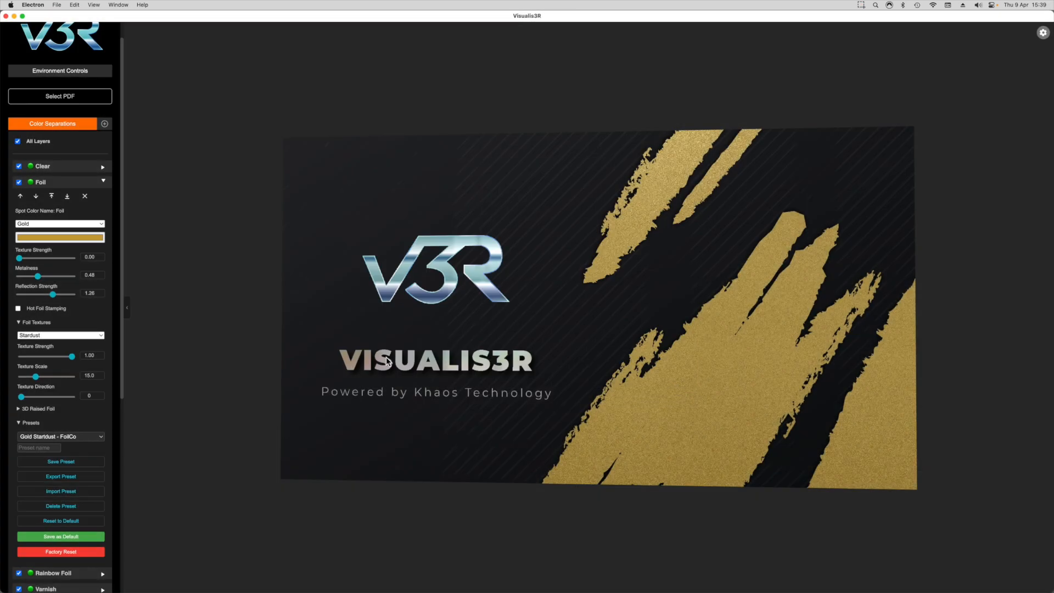
# Step: Delete the "Gold Startdust - FoilCo" preset and factory reset the Gold foil, keeping Gold as the foil type
pyautogui.click(60, 509)
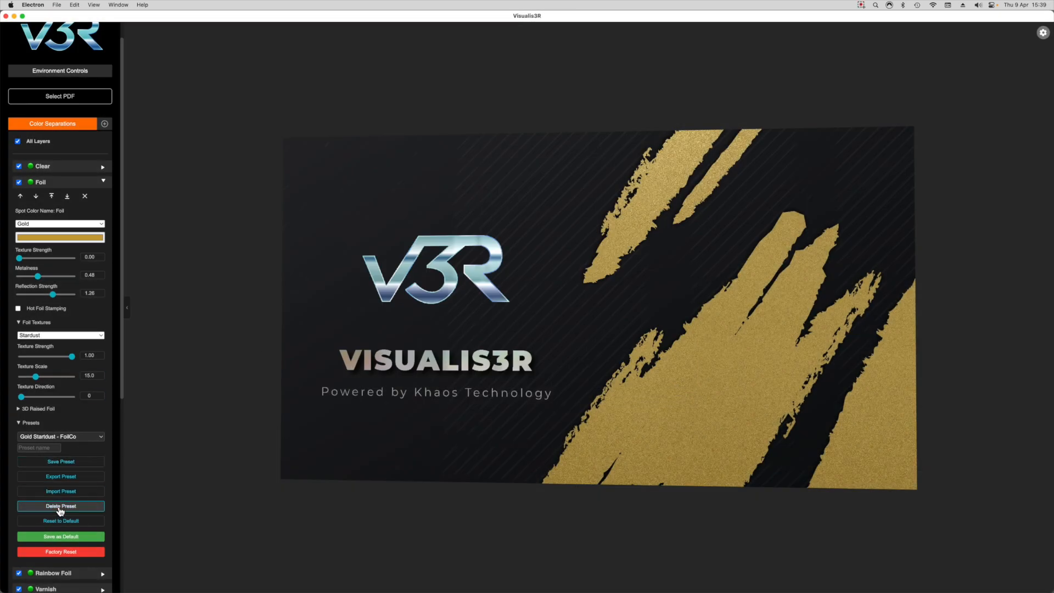
pyautogui.click(65, 554)
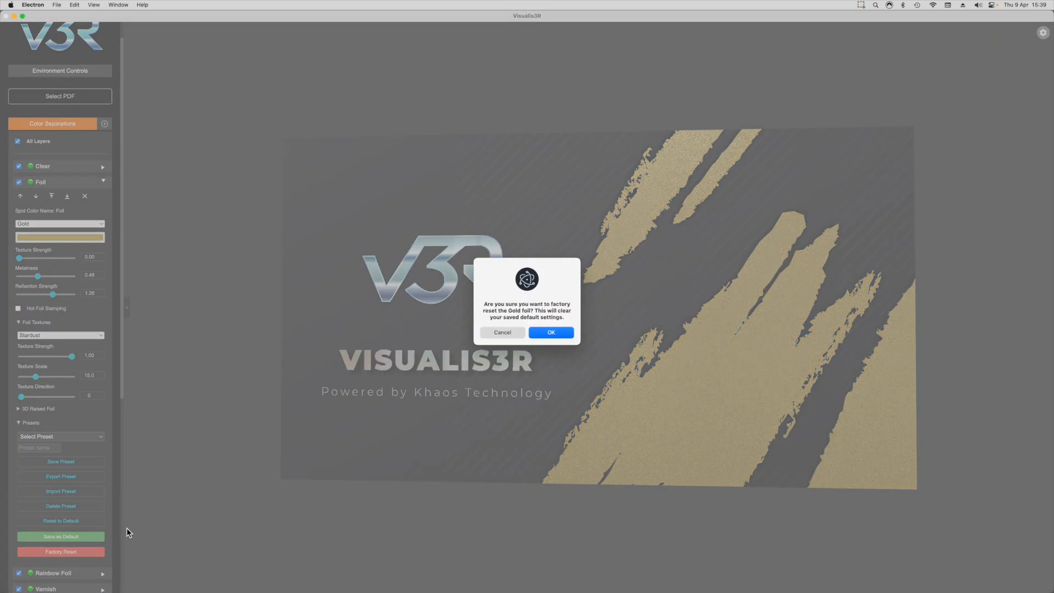
pyautogui.click(549, 331)
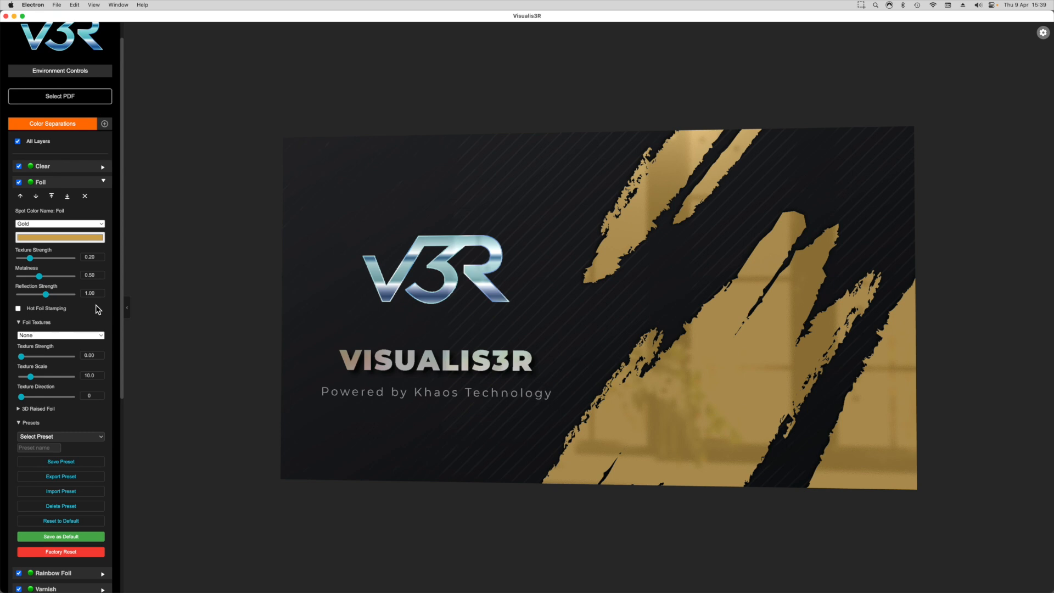
pyautogui.click(80, 226)
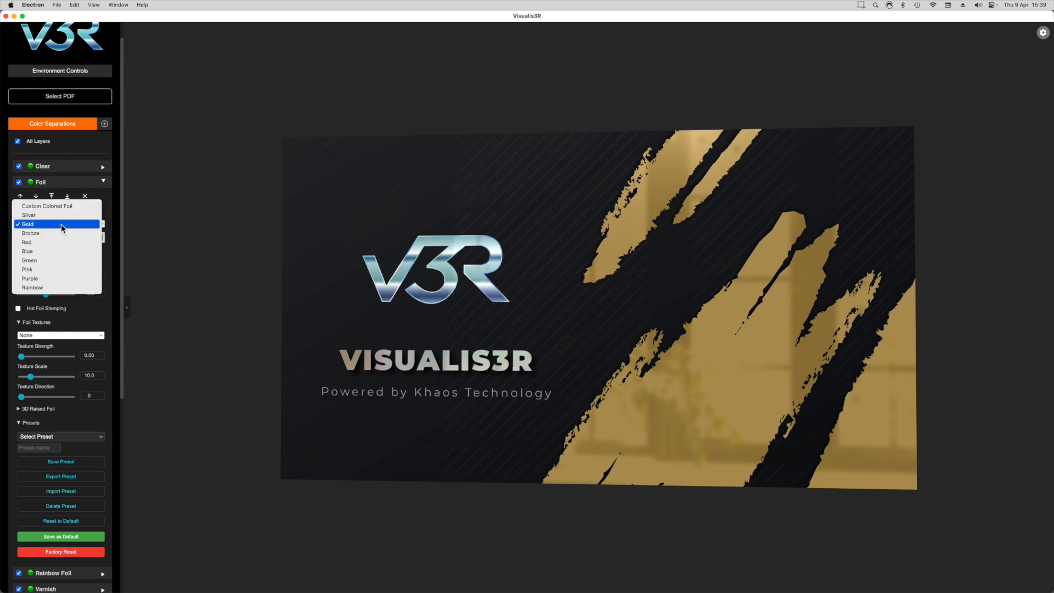
pyautogui.click(24, 226)
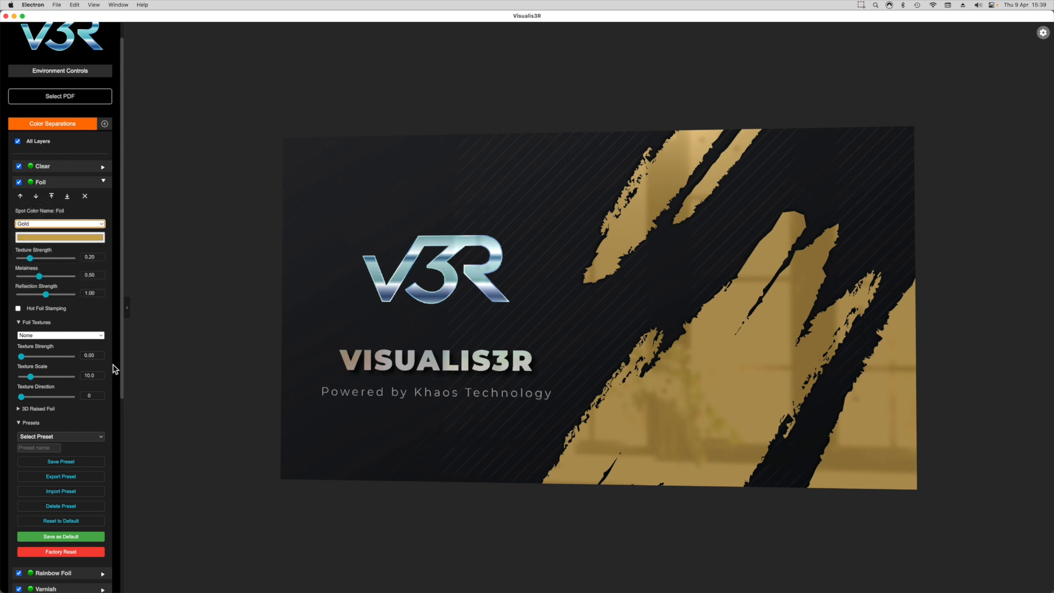
# Step: Import "Gold Startdust - FoilCo.json" from the Desktop, apply that preset to the Gold foil, and collapse the Foil layer's settings
pyautogui.click(64, 437)
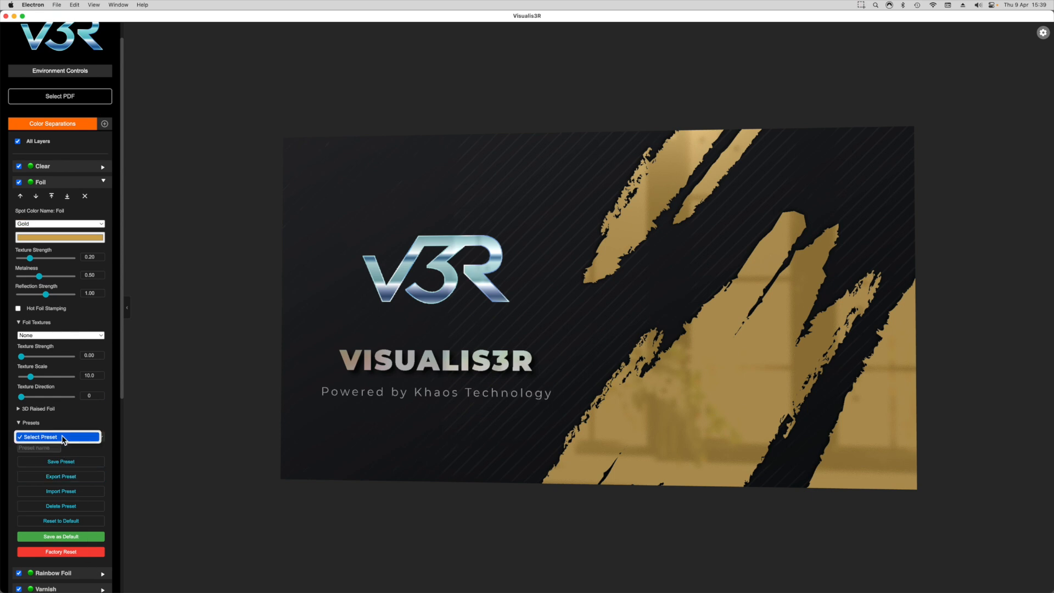
pyautogui.click(198, 445)
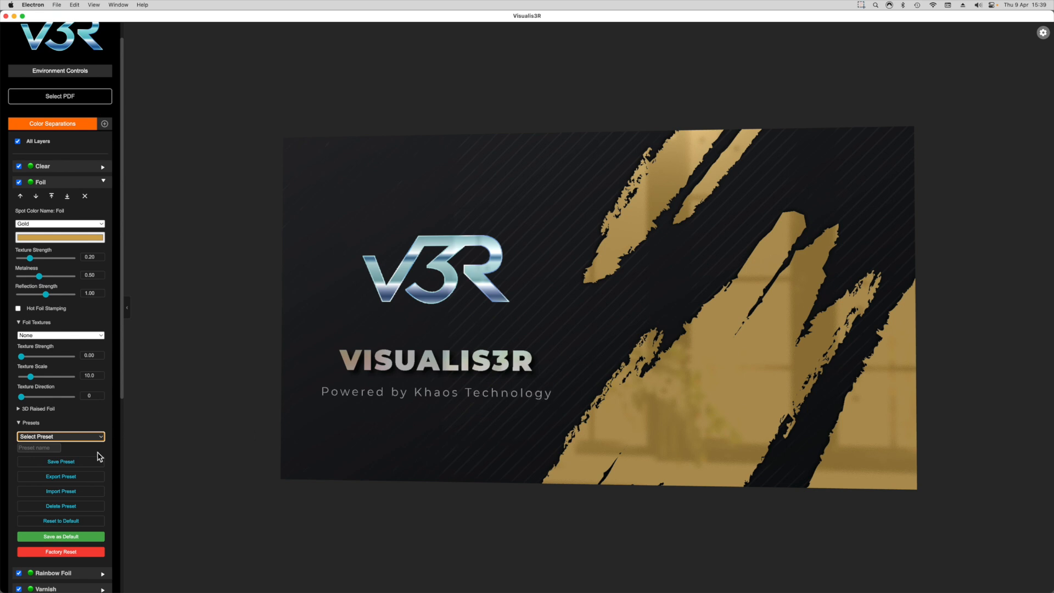
pyautogui.click(63, 498)
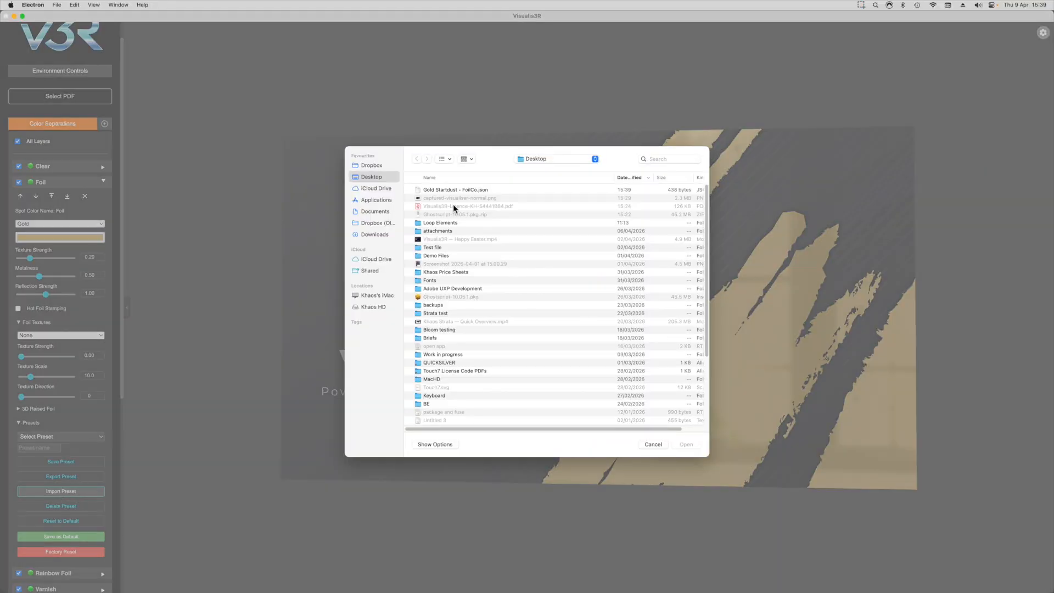
pyautogui.doubleClick(456, 189)
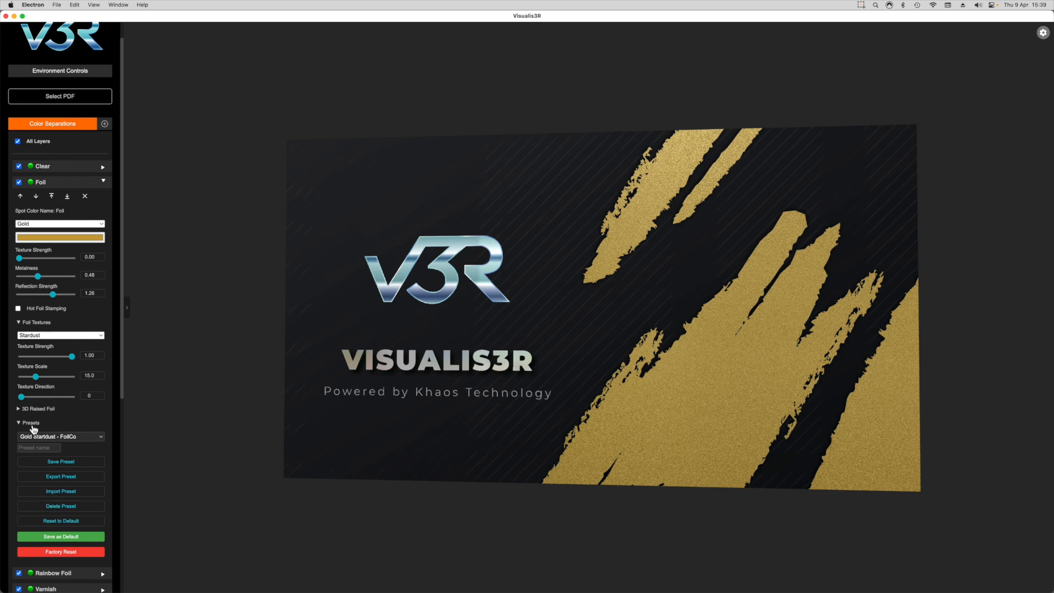
pyautogui.click(71, 185)
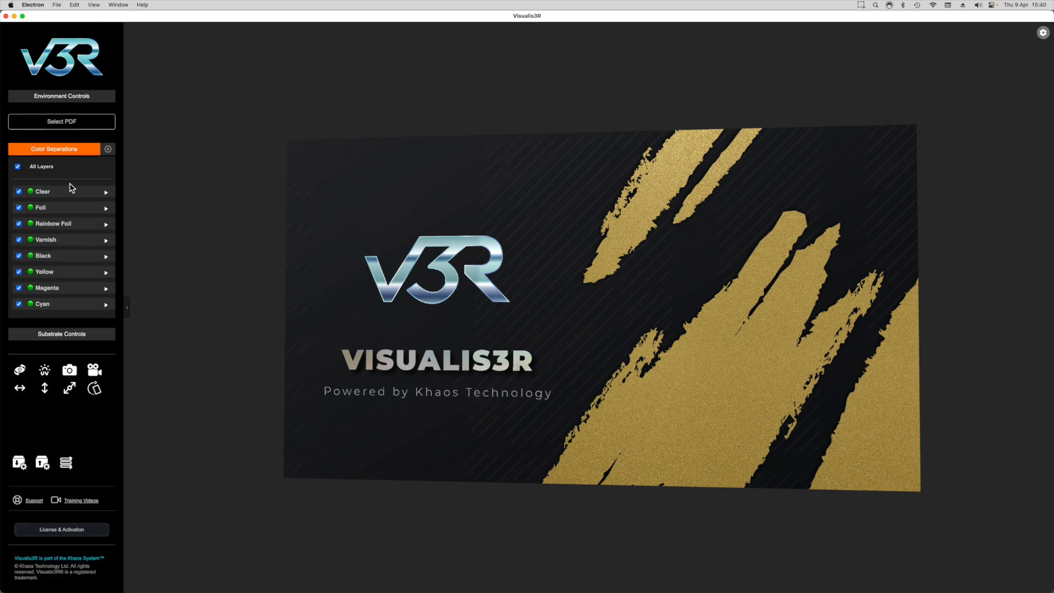
# Step: Set the Rainbow Foil layer's coverage variation to 0.82 and its 3D raised height to 0.16
pyautogui.click(65, 226)
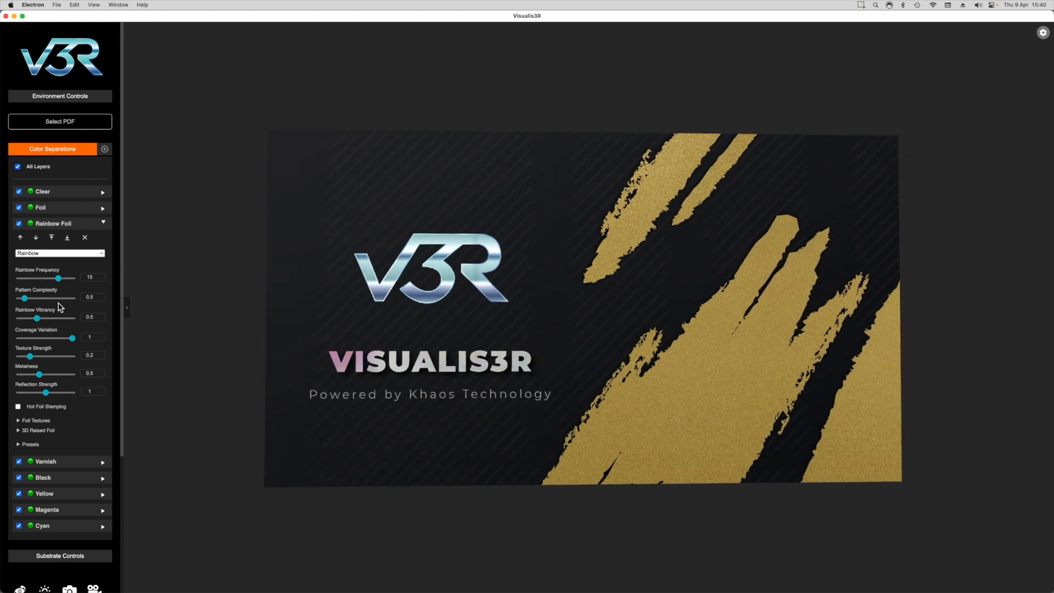
pyautogui.click(64, 338)
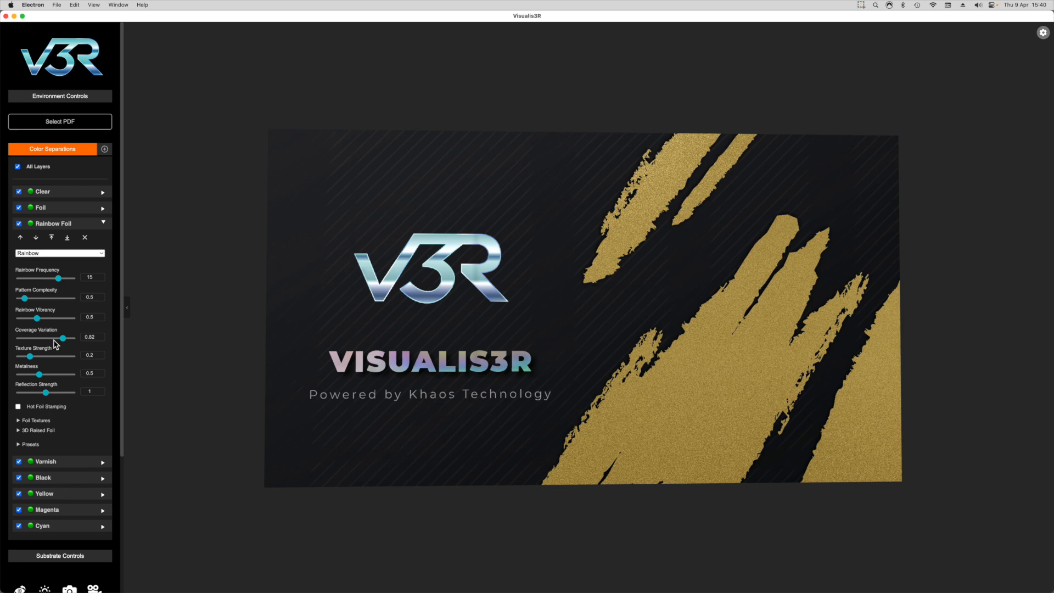
pyautogui.click(22, 432)
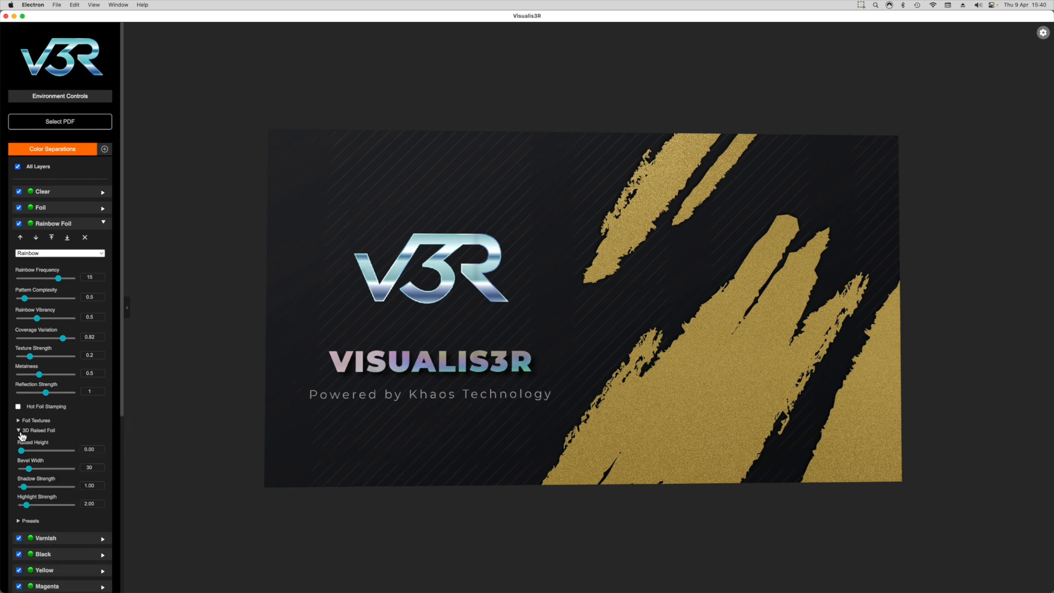
pyautogui.click(31, 450)
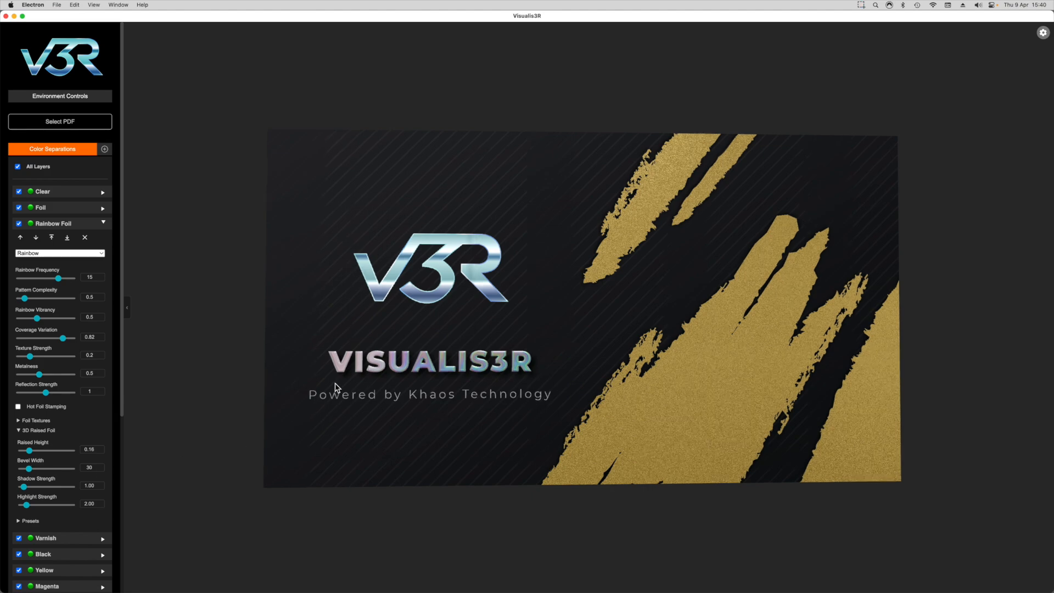
pyautogui.scroll(5, 336, 387)
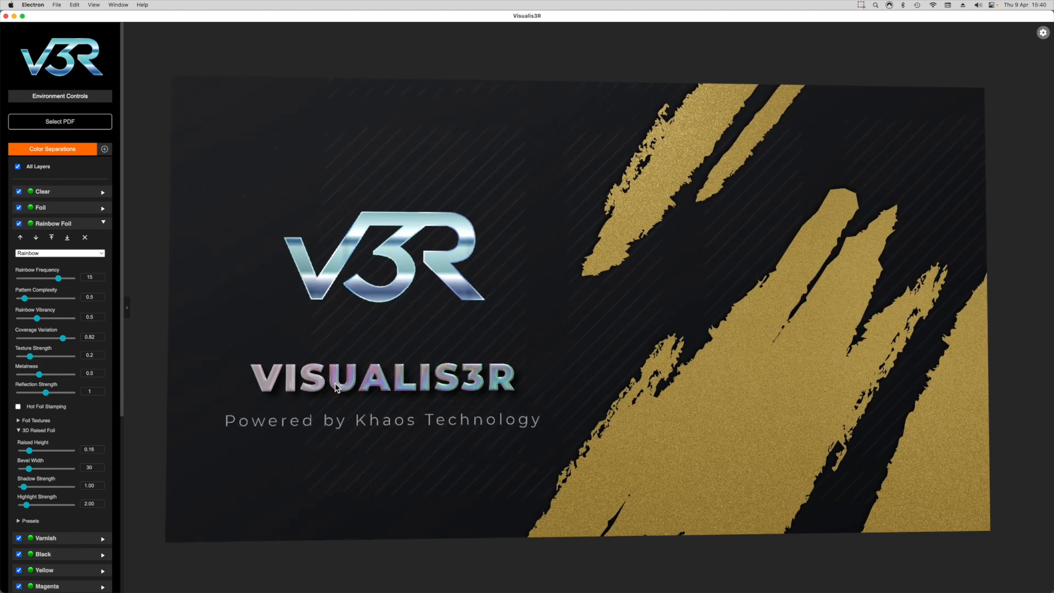